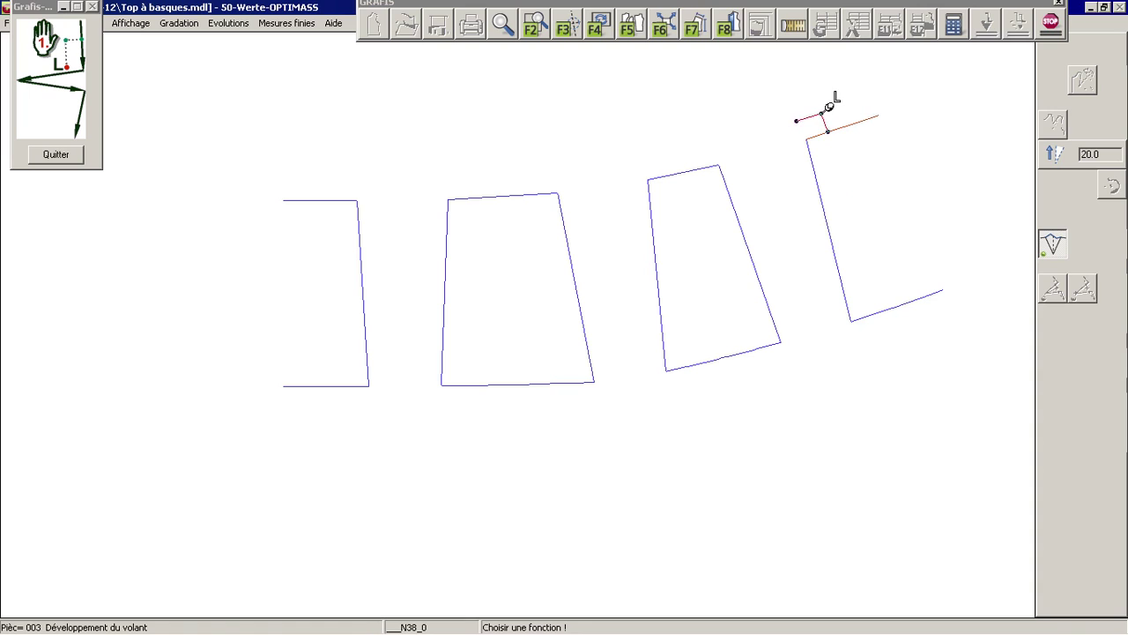
Step: Construct a dart in the gap between the third and fourth flounce panels from their top edges and facing side lines
left_click(825, 106)
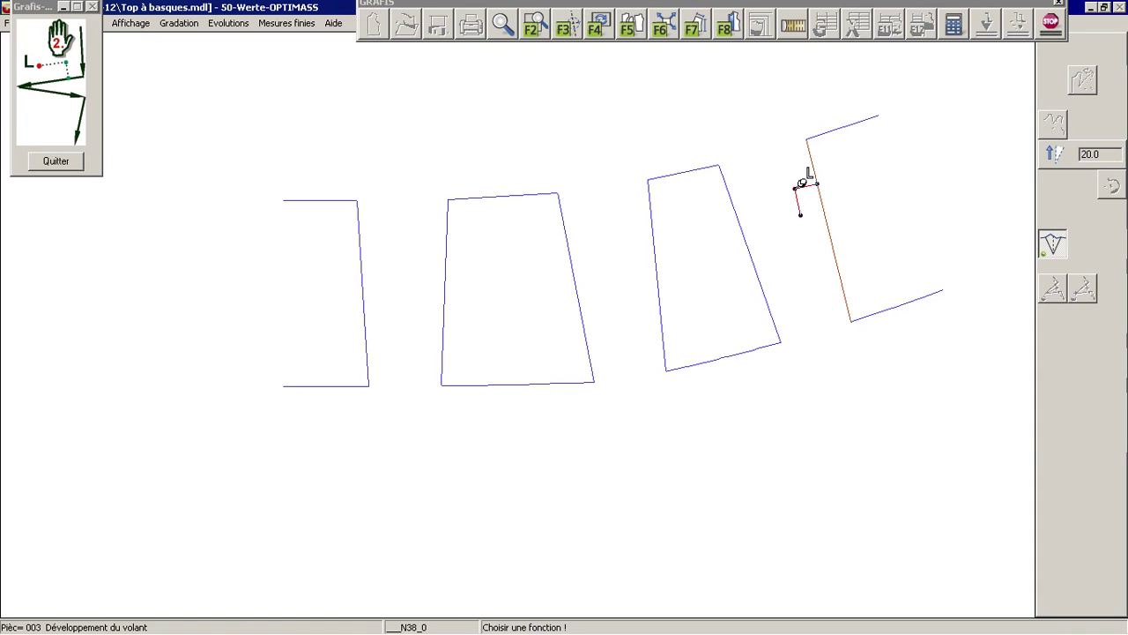
left_click(802, 181)
left_click(763, 199)
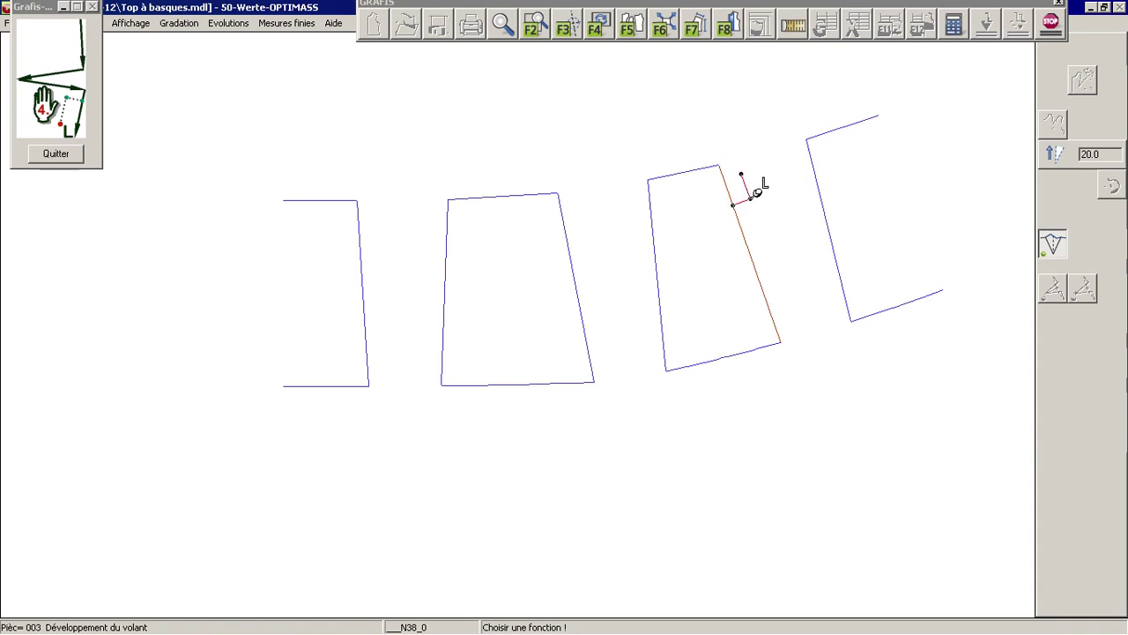
left_click(696, 142)
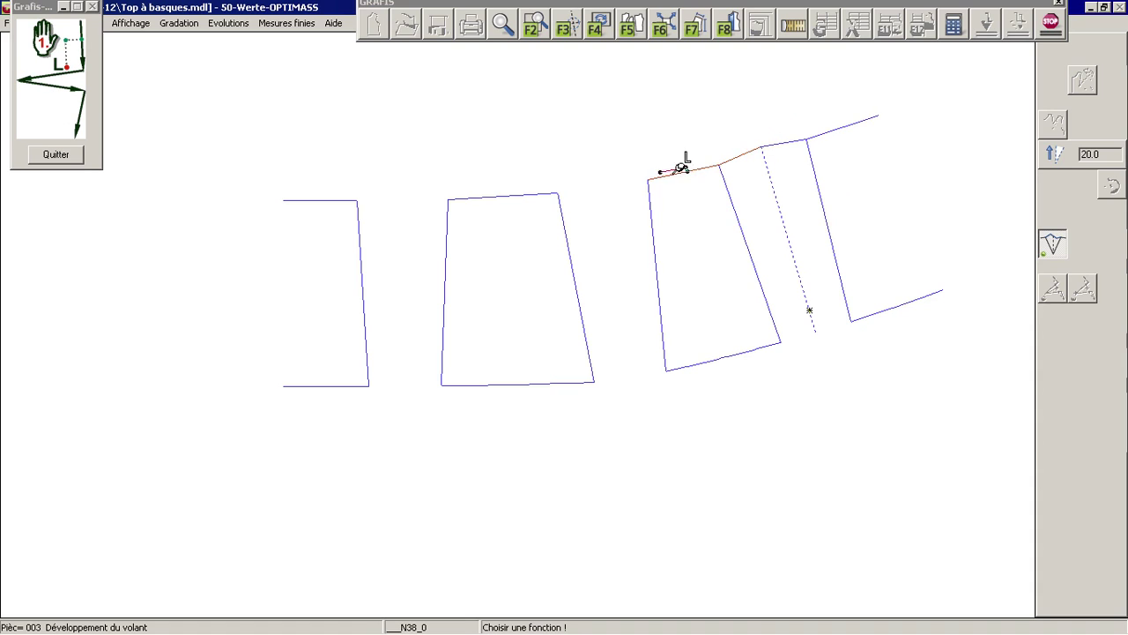
Step: Construct a dart in the gap between the second and third flounce panels from their top edges and facing side lines
left_click(683, 153)
left_click(641, 195)
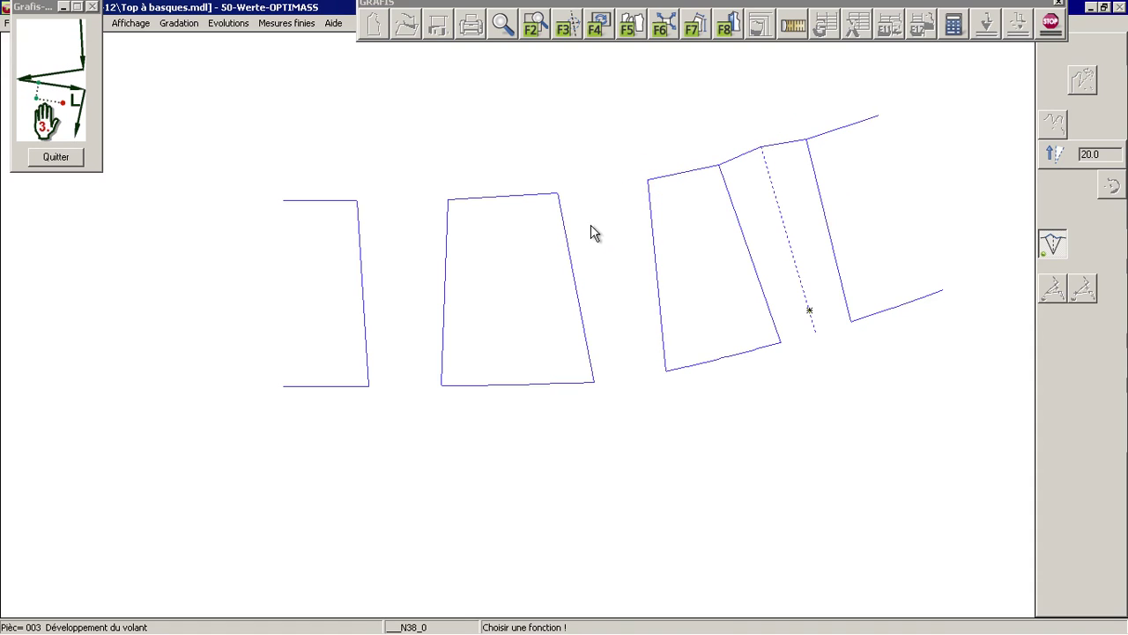
left_click(571, 198)
left_click(507, 170)
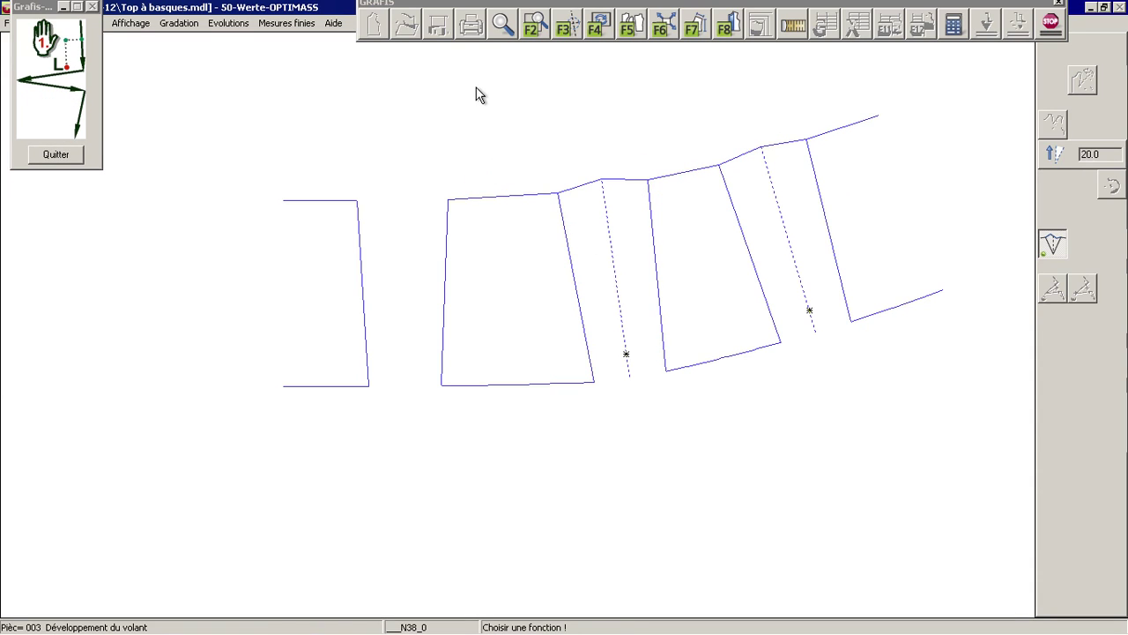
Step: Construct a dart between the first and second flounce panels from their top edges and facing sides, and finish the dart function
left_click(482, 179)
left_click(435, 217)
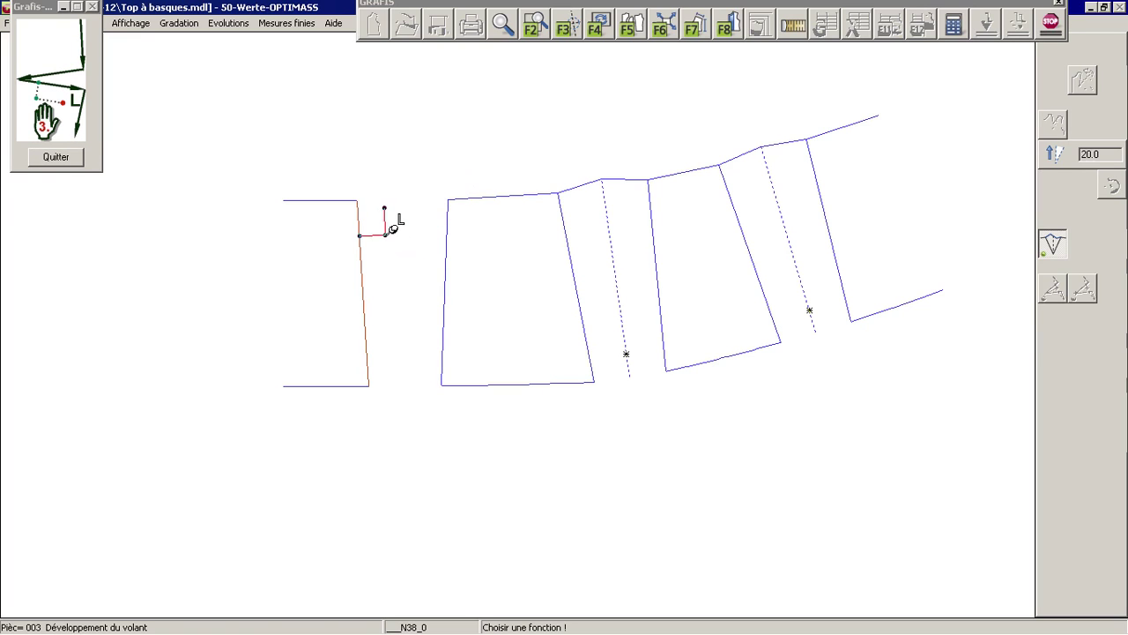
left_click(362, 209)
left_click(326, 177)
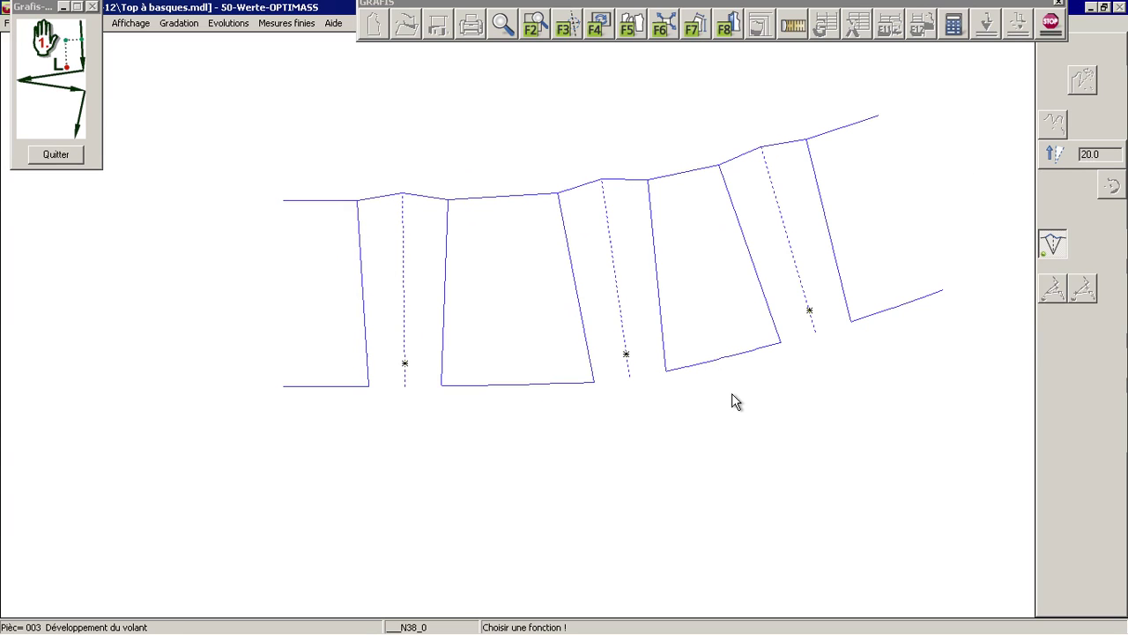
key("Escape")
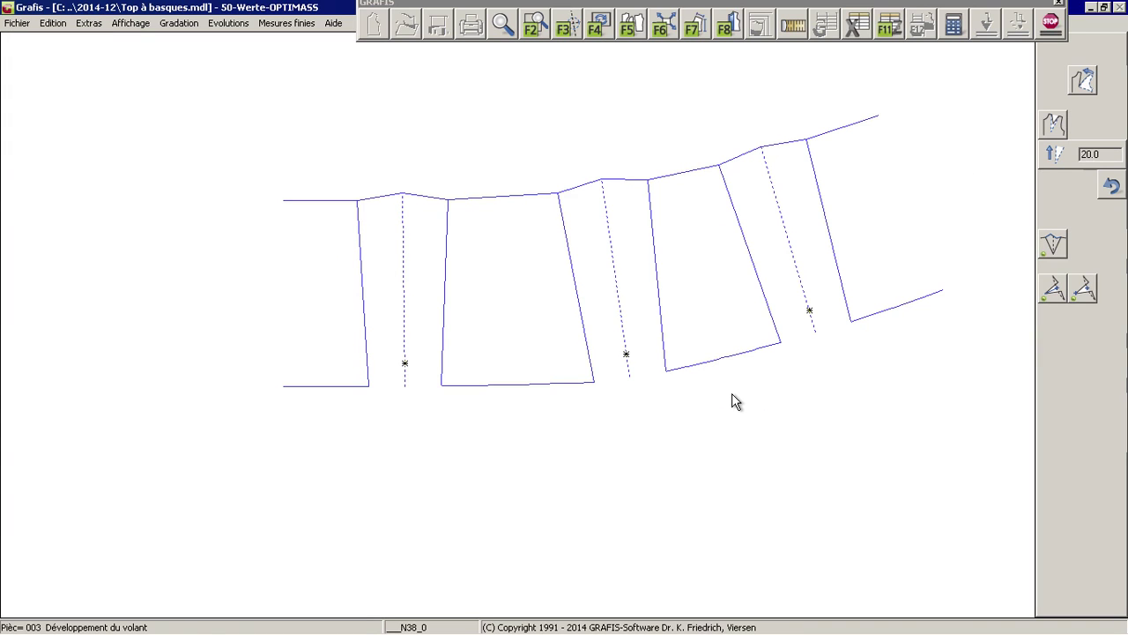
key("Escape")
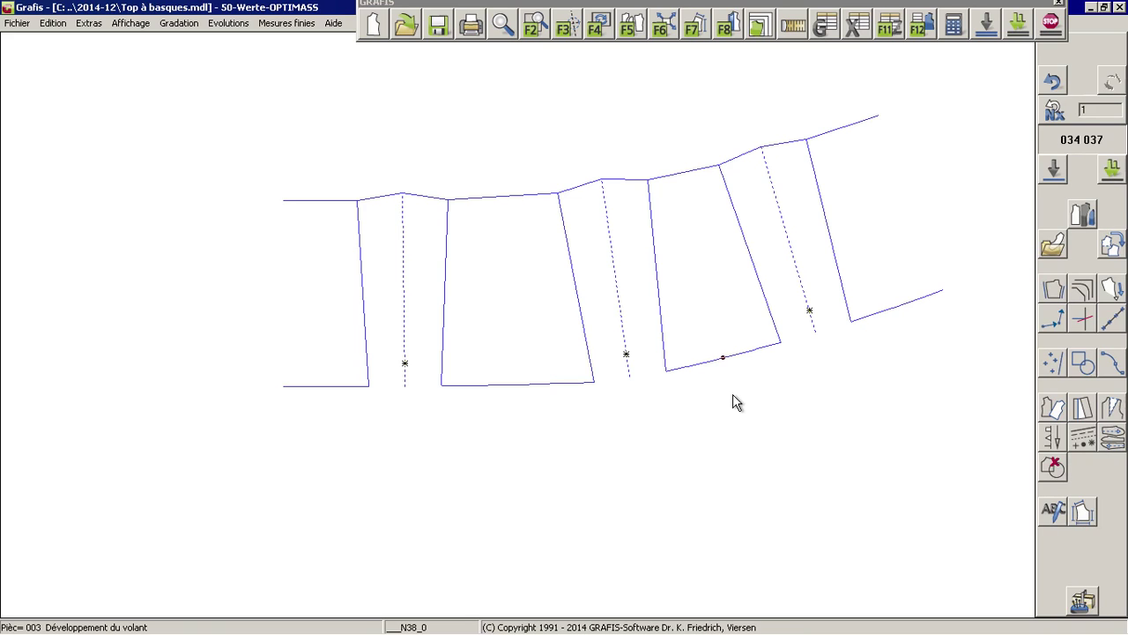
Step: Reopen the dart between the third and fourth panels and set its fold option to the two-sided variant 2
left_click(780, 183)
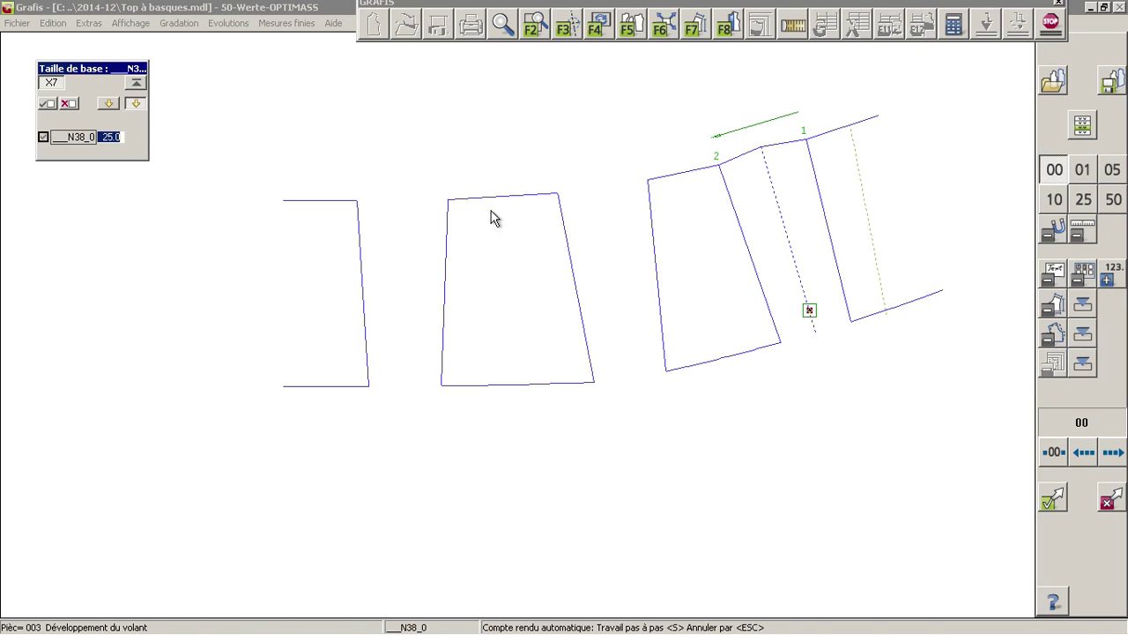
right_click(180, 230)
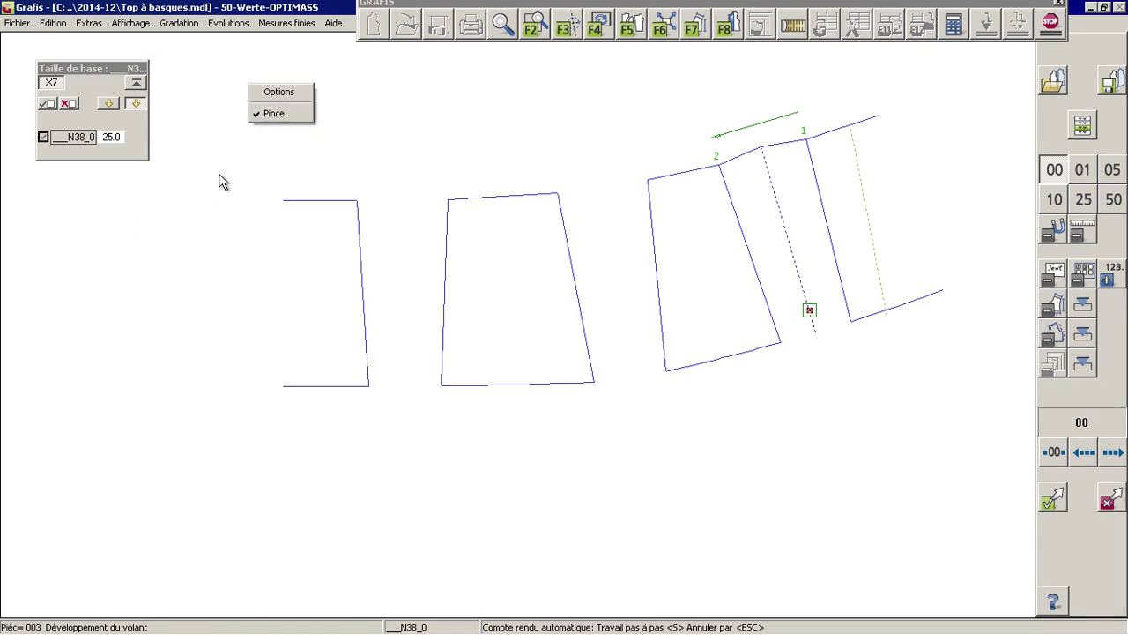
left_click(279, 91)
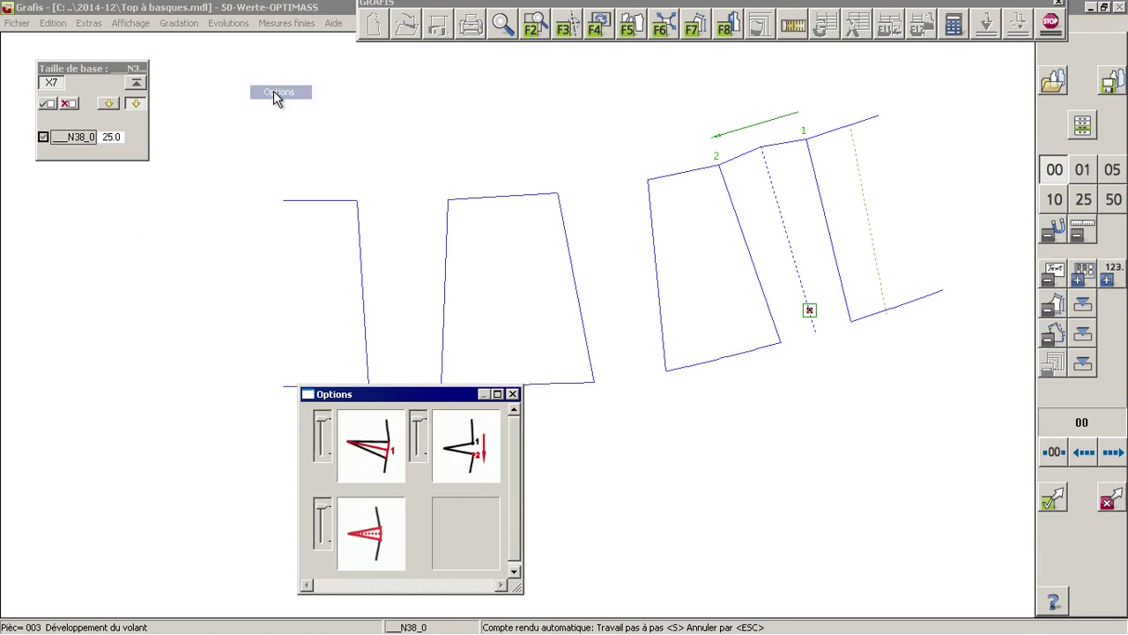
left_click(370, 394)
left_click_drag(370, 394, 102, 260)
left_click(47, 311)
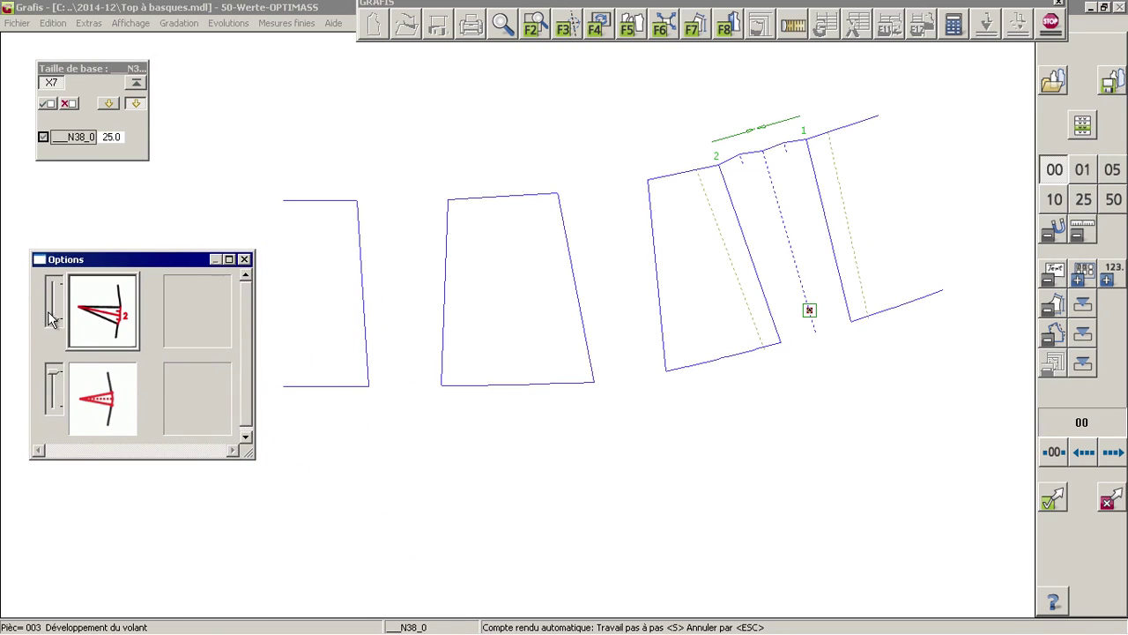
Step: Give that dart short fold marks at the top edge with full-length side lines, and accept the changes
left_click(52, 404)
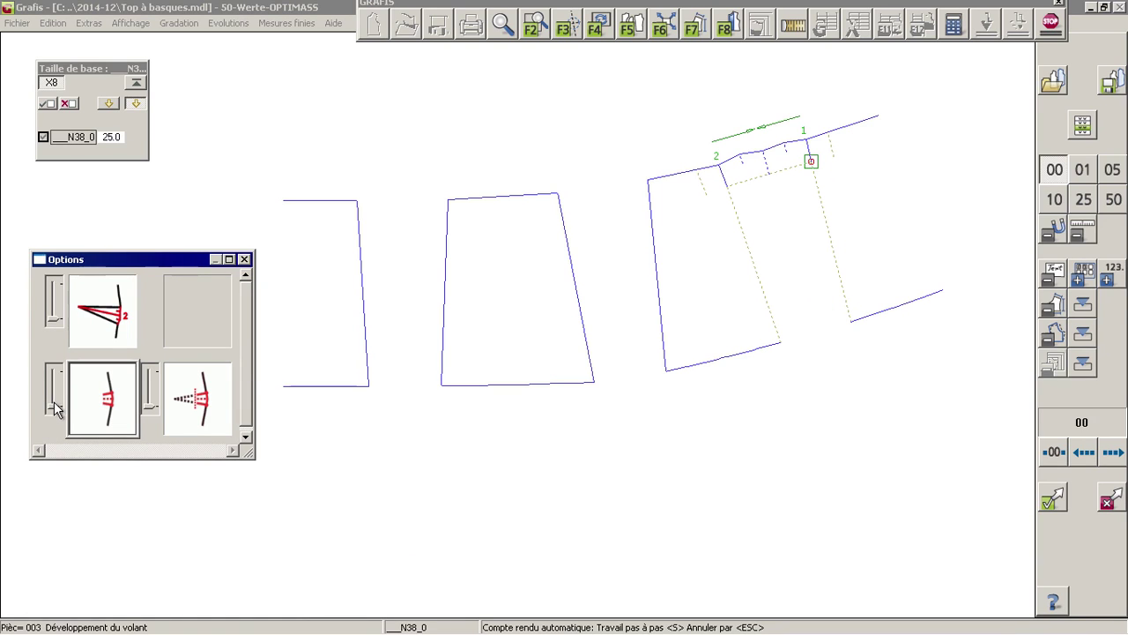
left_click(152, 384)
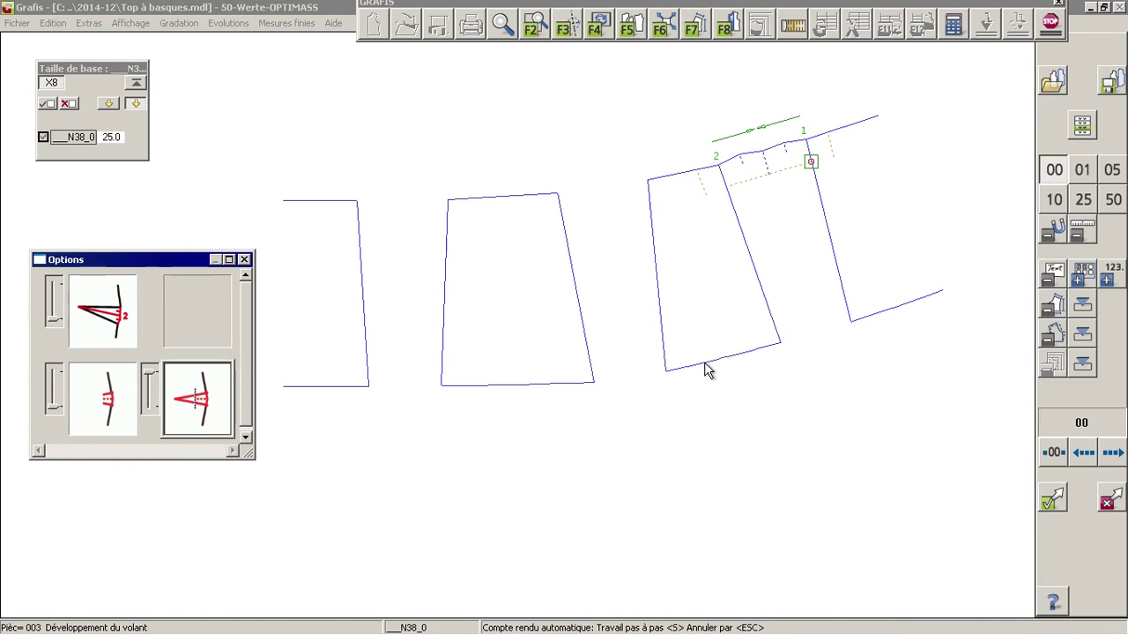
left_click(1049, 508)
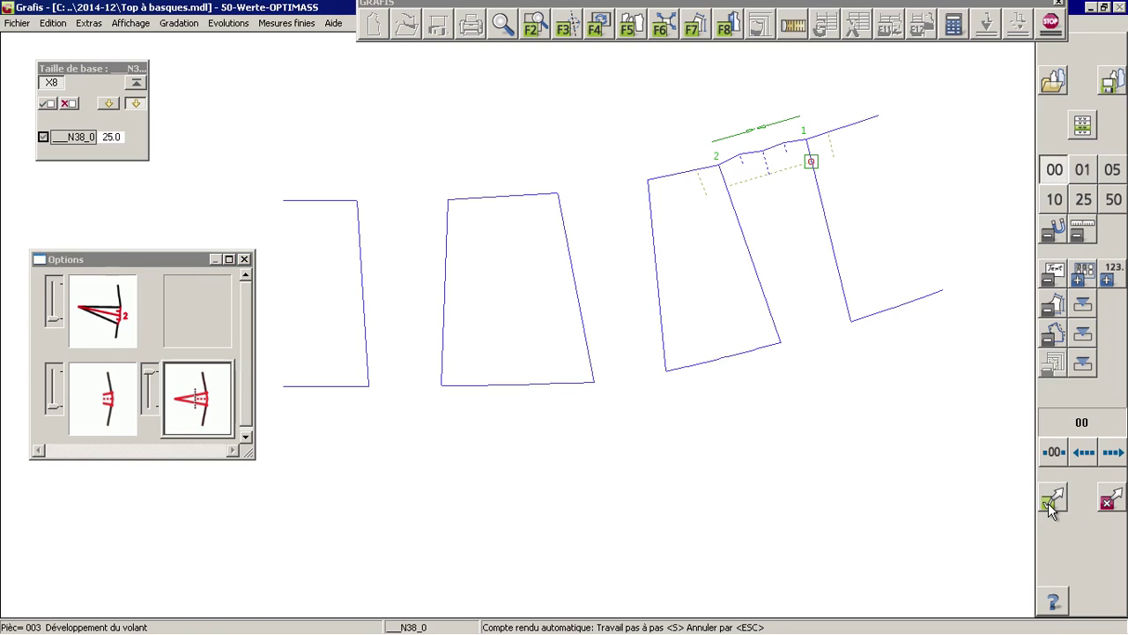
left_click(1049, 507)
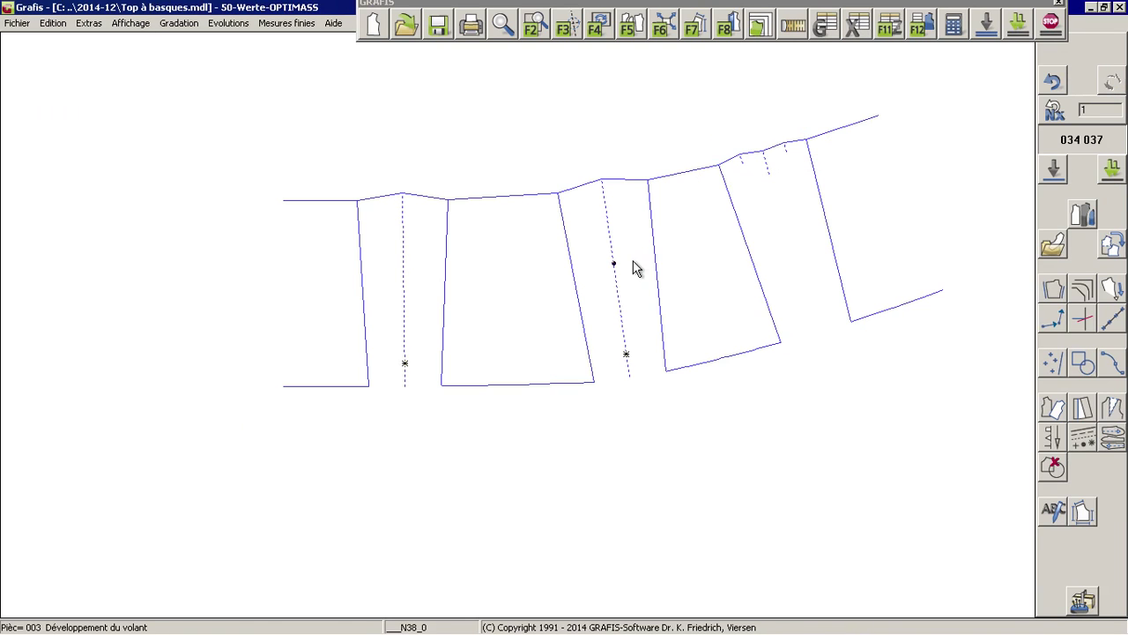
Step: Set the dart between the second and third panels to two-sided variant 2 with short fold marks and full-length side lines
left_click(622, 266)
right_click(448, 252)
left_click(278, 93)
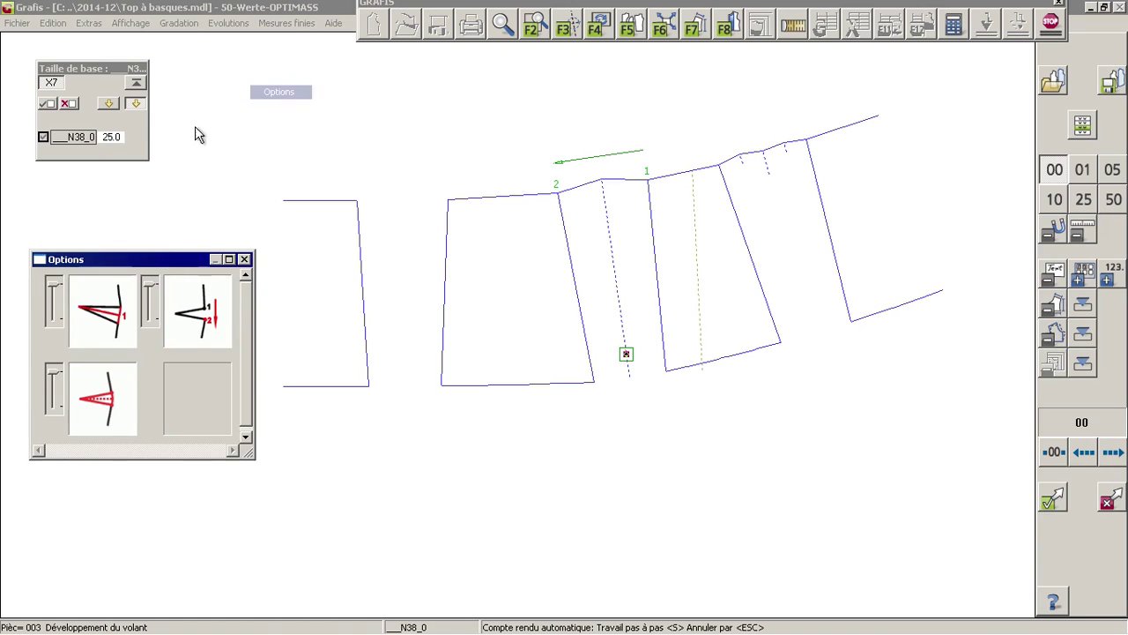
left_click(51, 308)
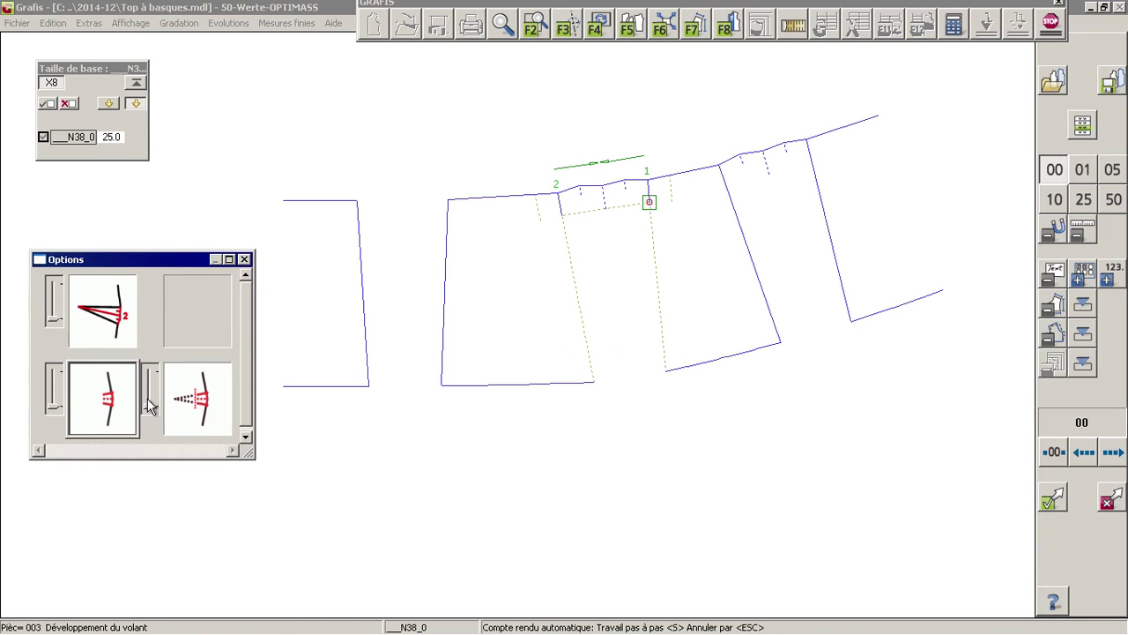
left_click(147, 399)
left_click(1062, 498)
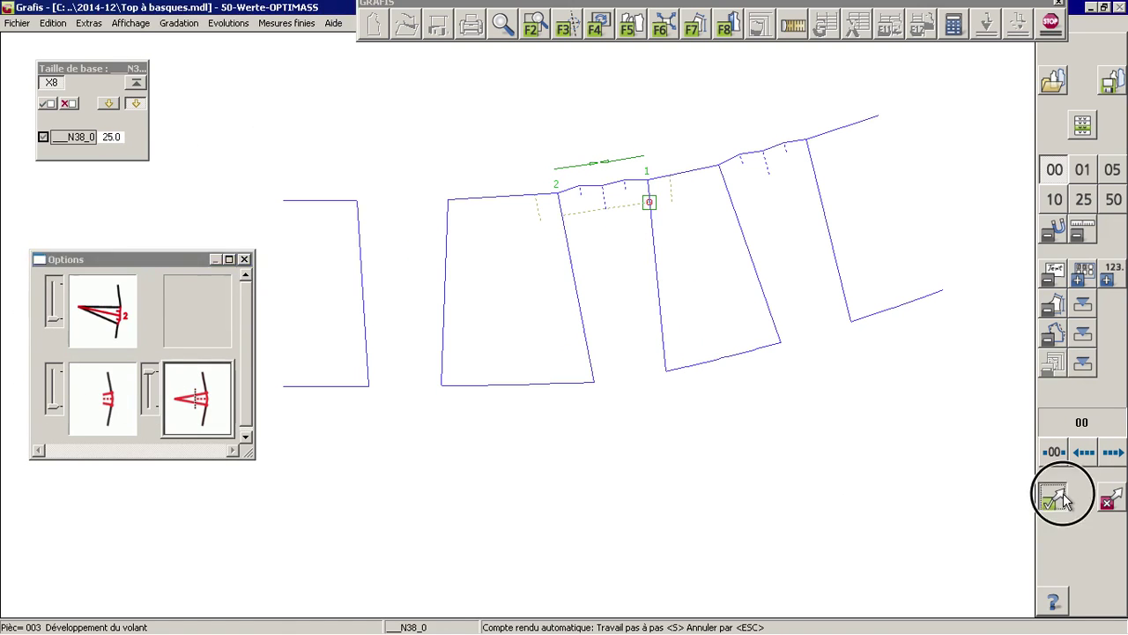
Step: Set the dart between the first and second panels to two-sided variant 2 with short fold marks and full-length side lines
left_click(418, 279)
right_click(418, 281)
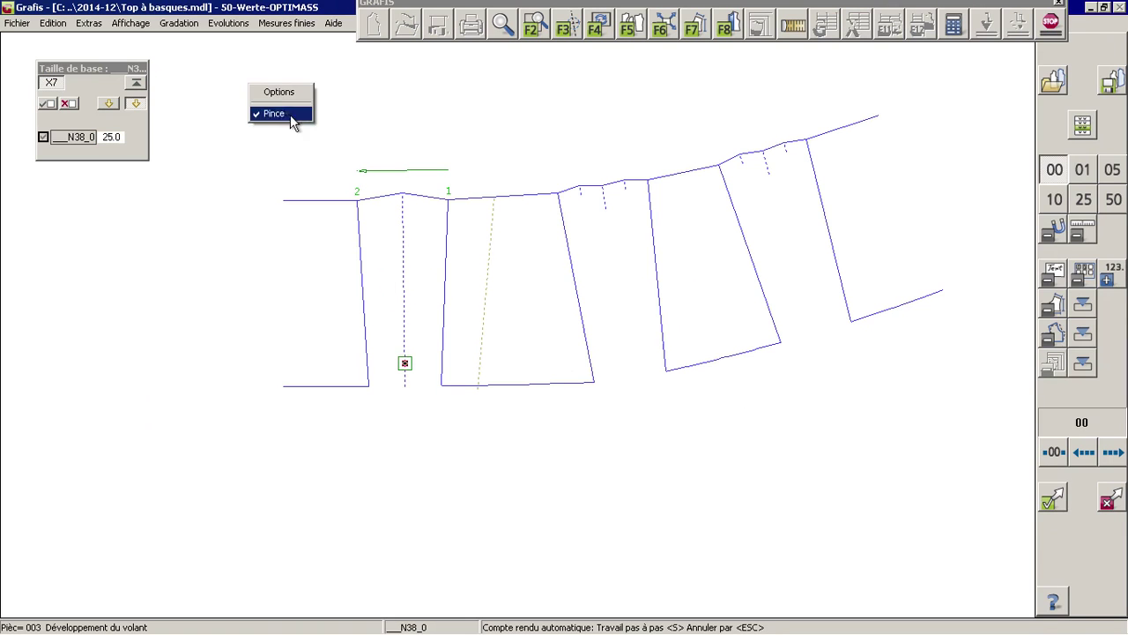
left_click(278, 92)
left_click(63, 301)
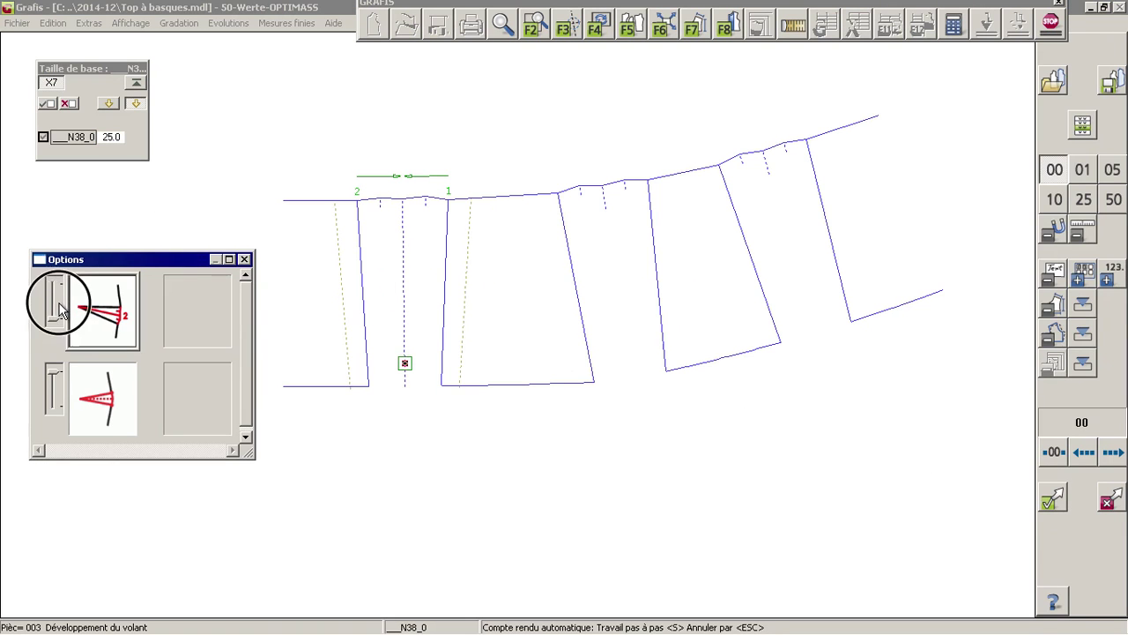
left_click(58, 395)
left_click(152, 397)
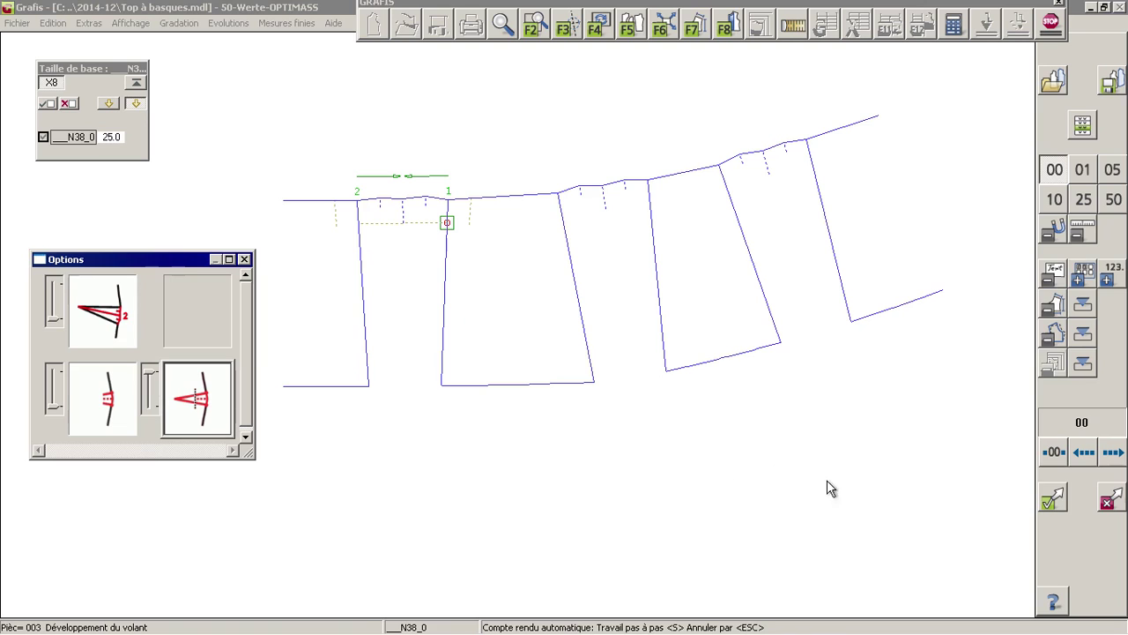
left_click(1053, 505)
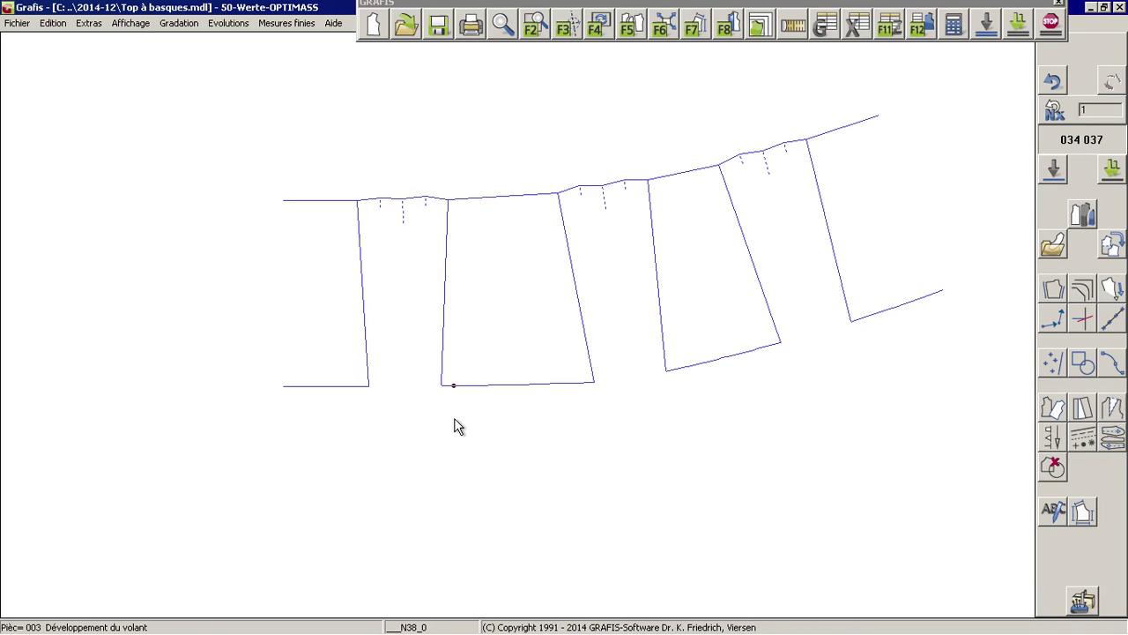
Step: Start a constructed curve from the outer end of the first panel's hem to the outer end of the fourth panel's hem
left_click(1111, 364)
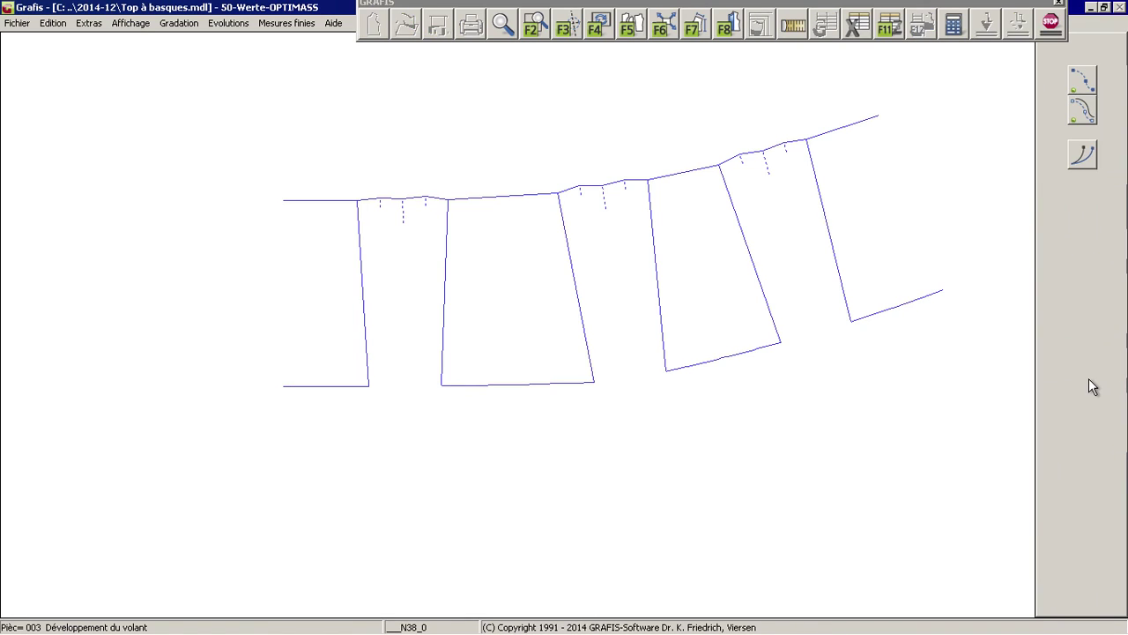
left_click(1090, 84)
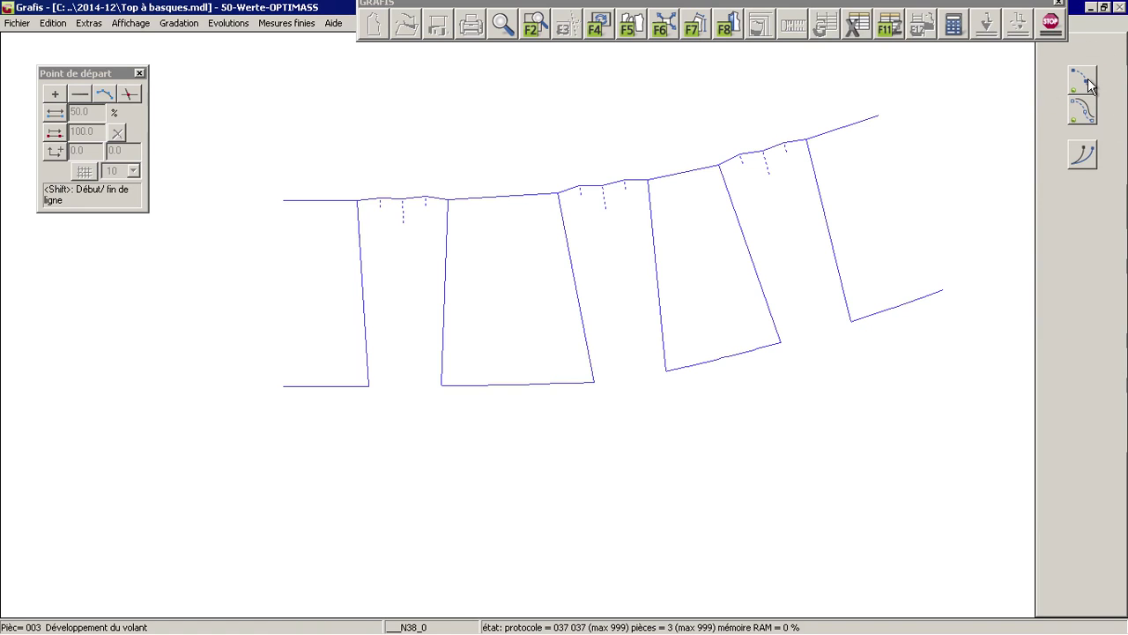
scroll(726, 333, "down", 1)
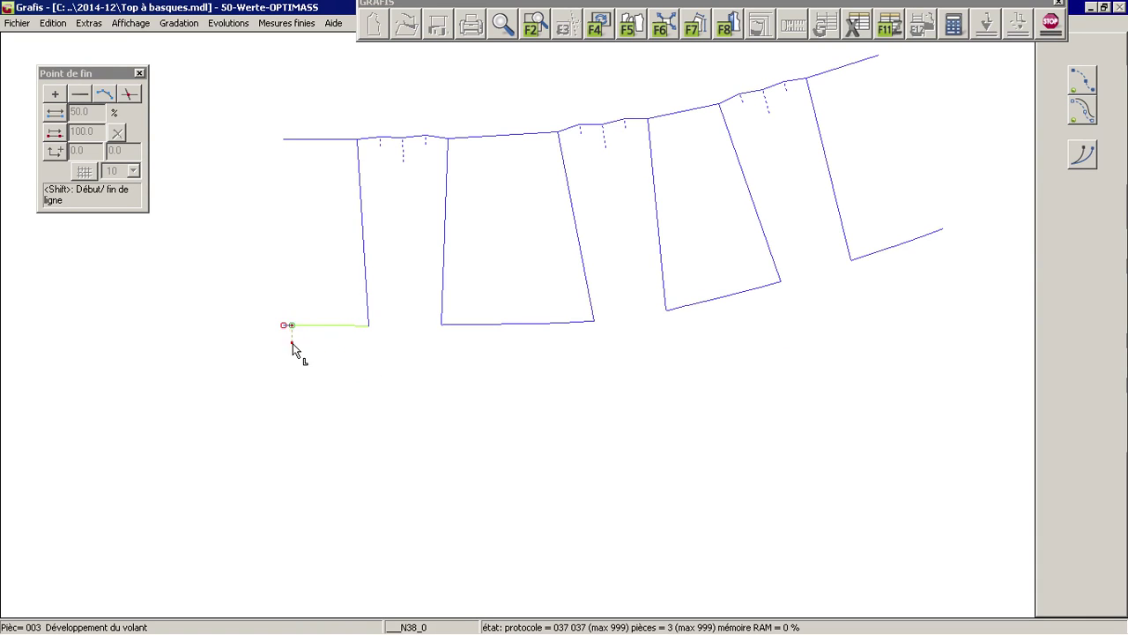
left_click(432, 343)
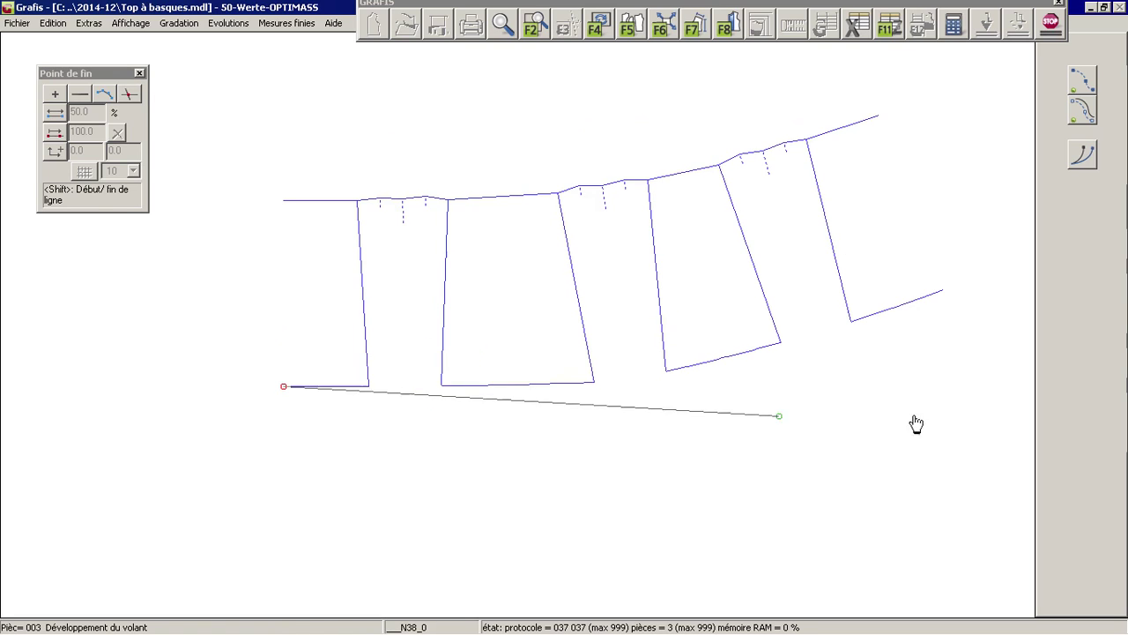
key("shift")
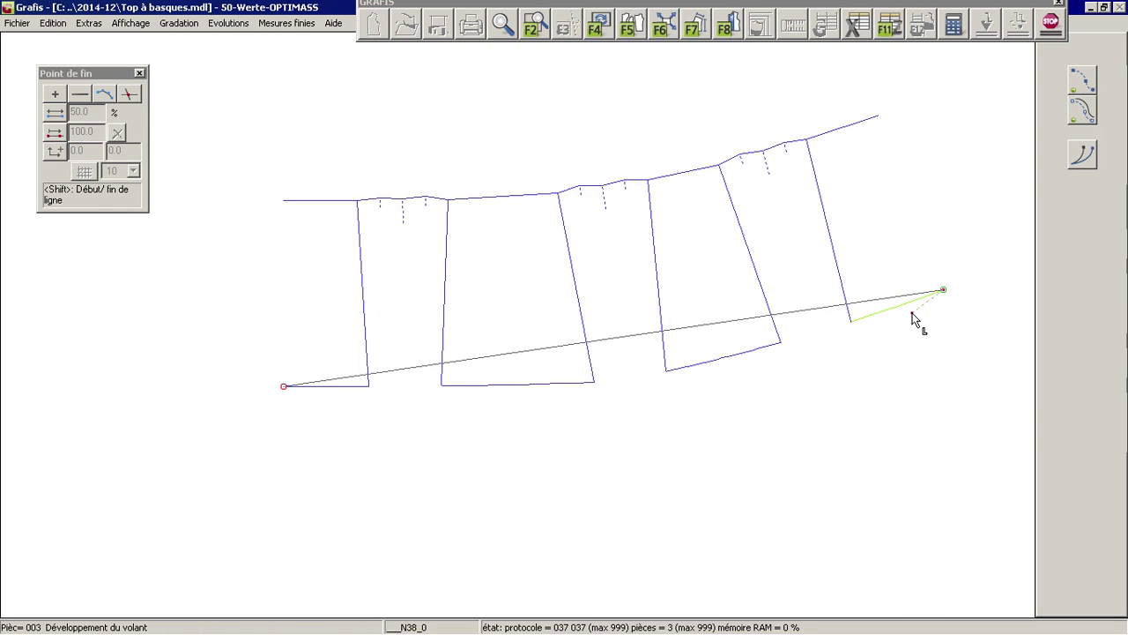
left_click(914, 320)
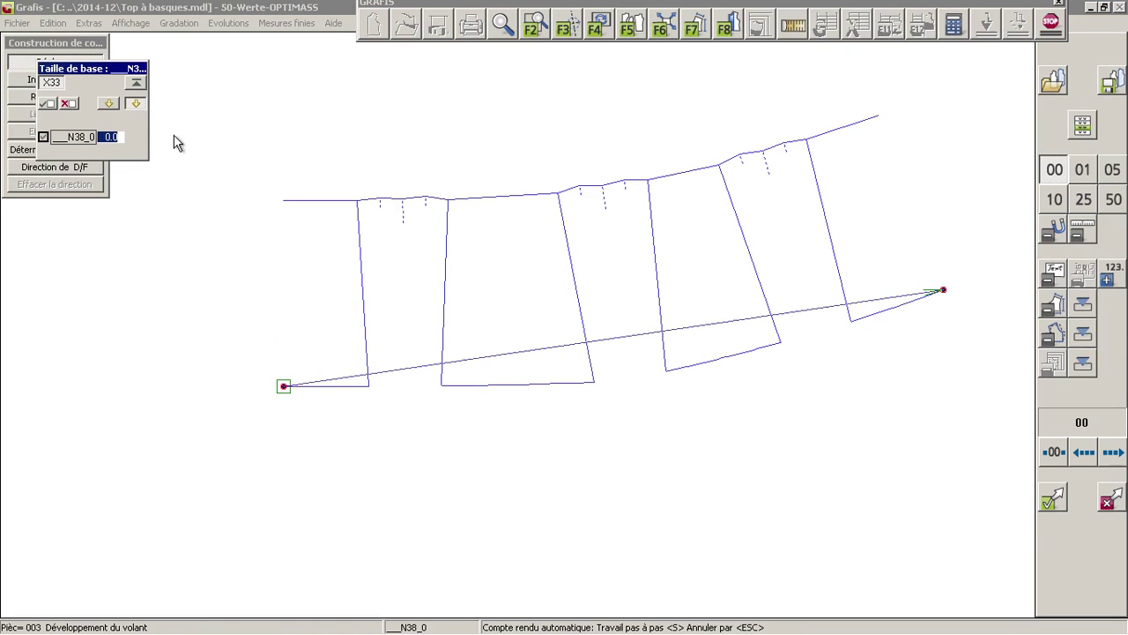
Step: Define the curve's direction at its start point from the first panel's hem direction, with an angle difference of 0
left_click_drag(106, 67, 33, 438)
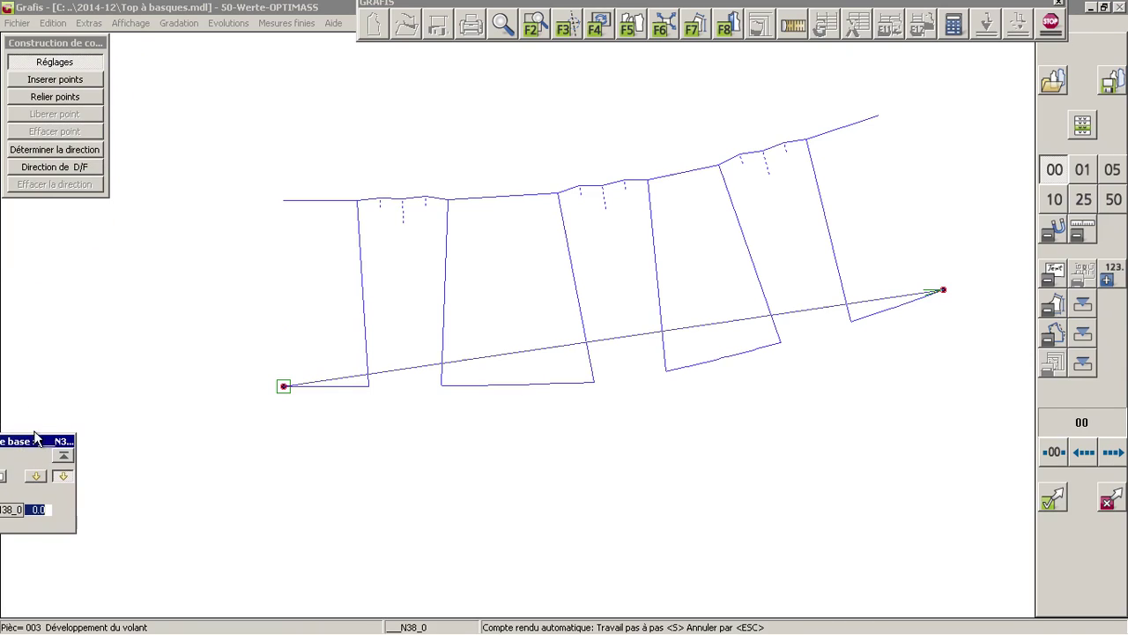
left_click(49, 150)
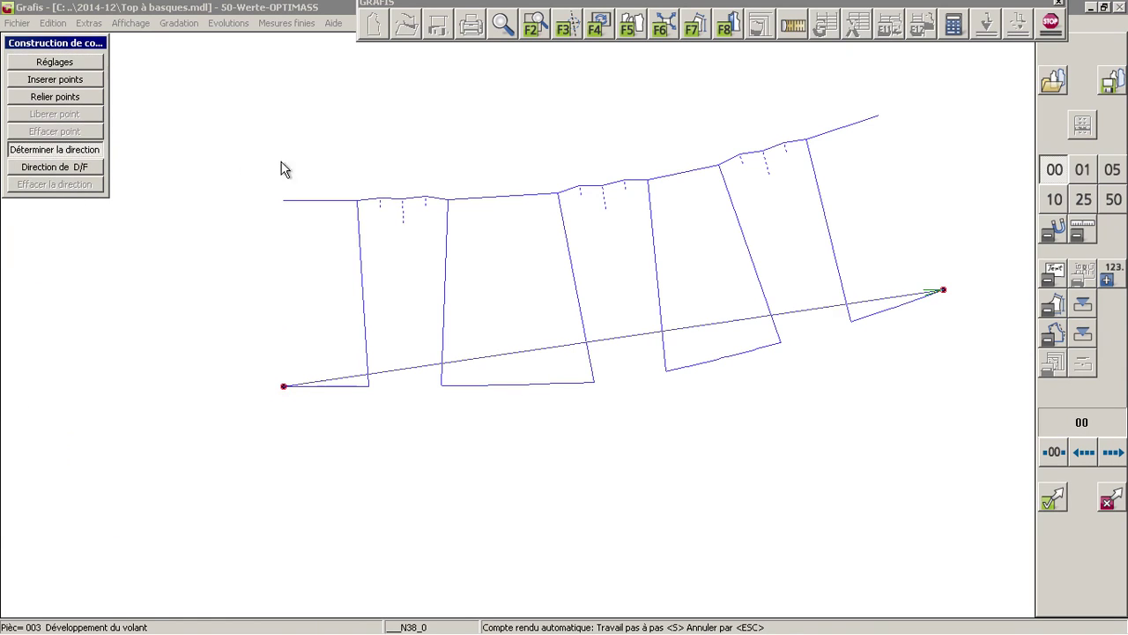
left_click(284, 386)
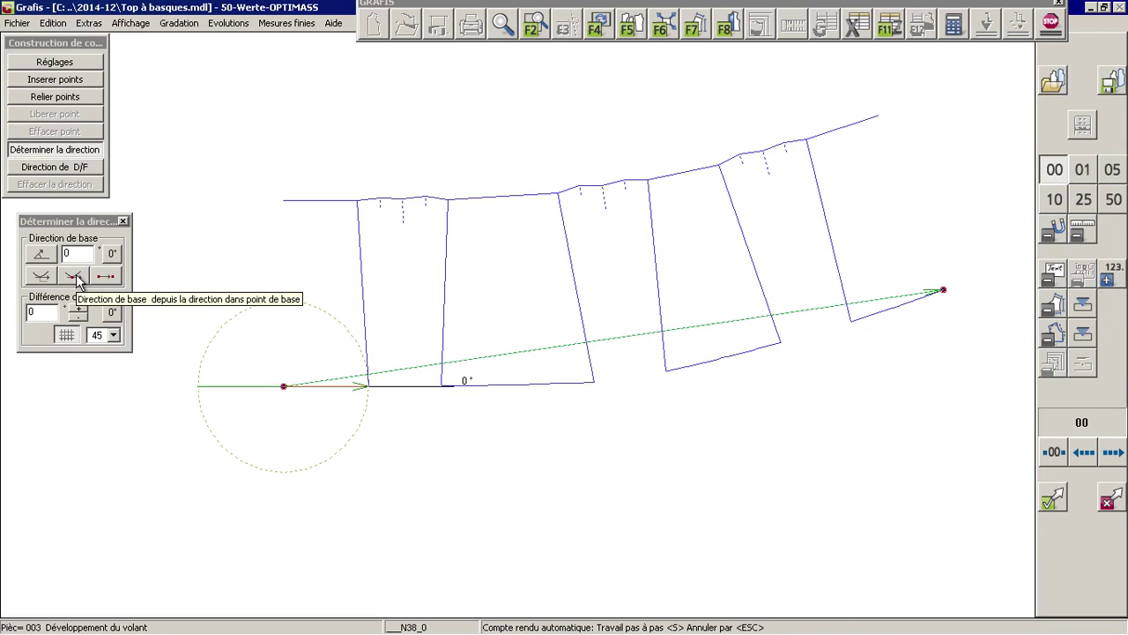
left_click(76, 279)
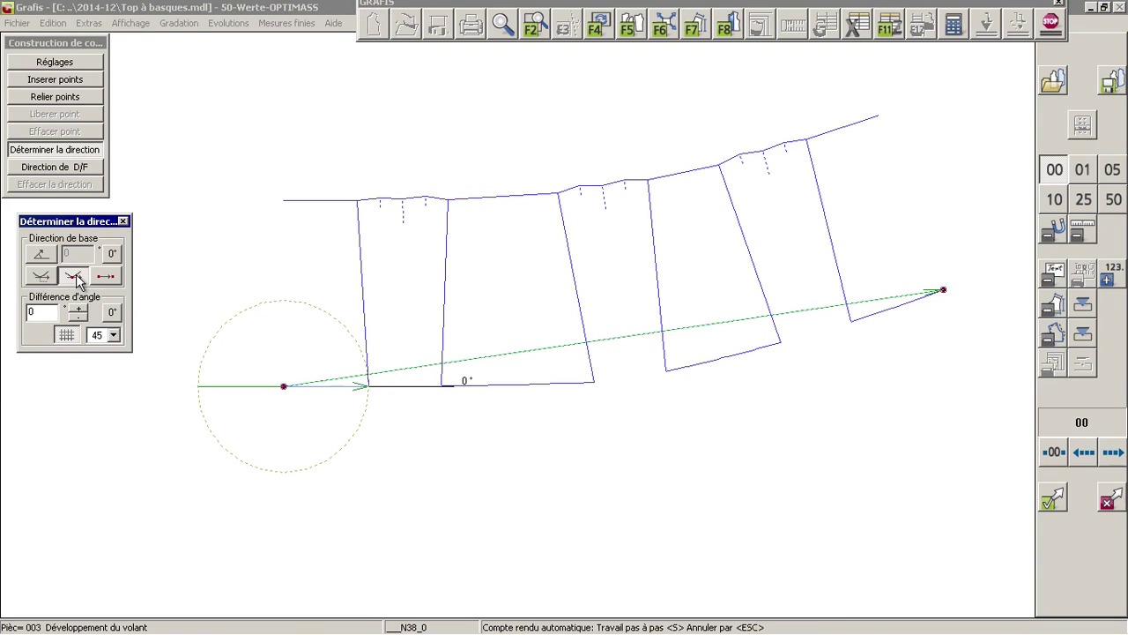
left_click(399, 315)
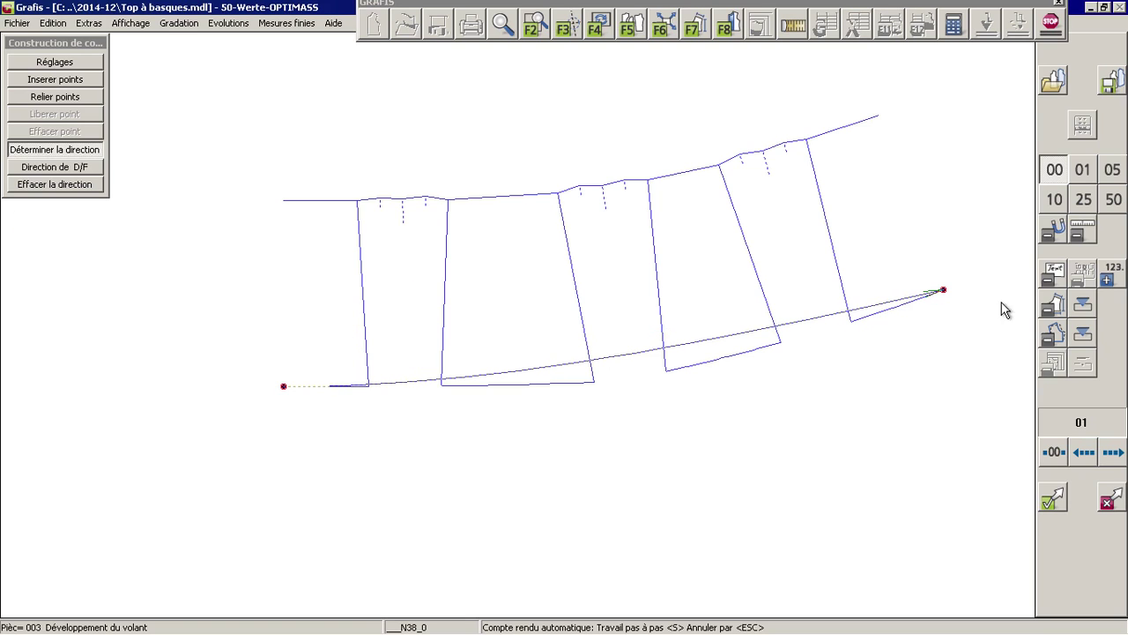
Step: Define the curve's end direction from the fourth panel's hem and insert intermediate curve points near the second and third panels' hems
left_click(943, 290)
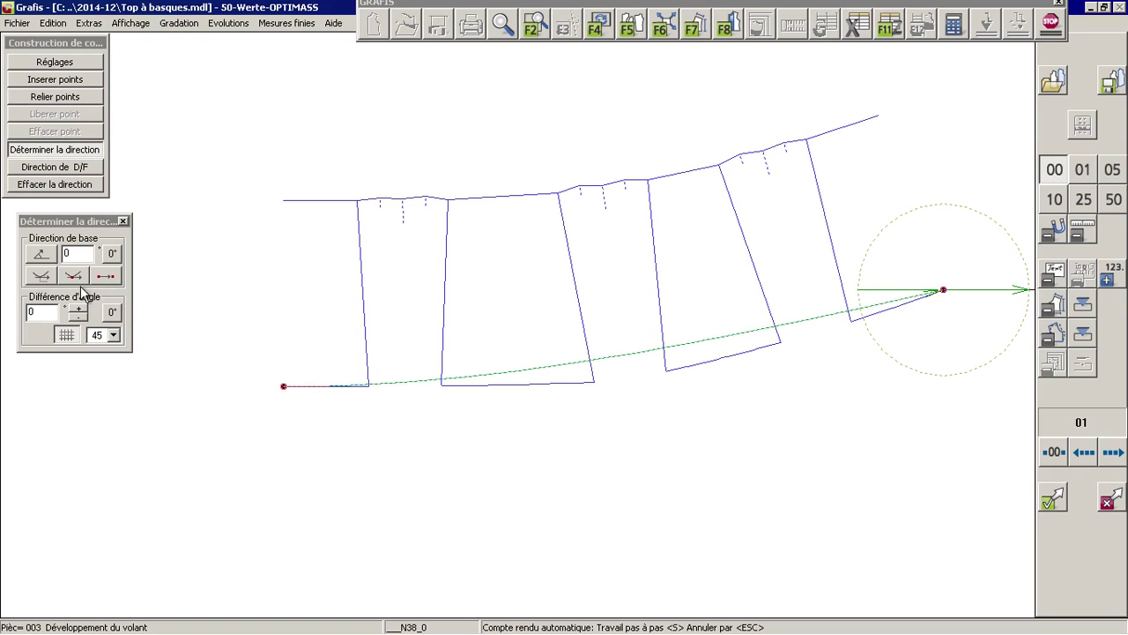
left_click(839, 291)
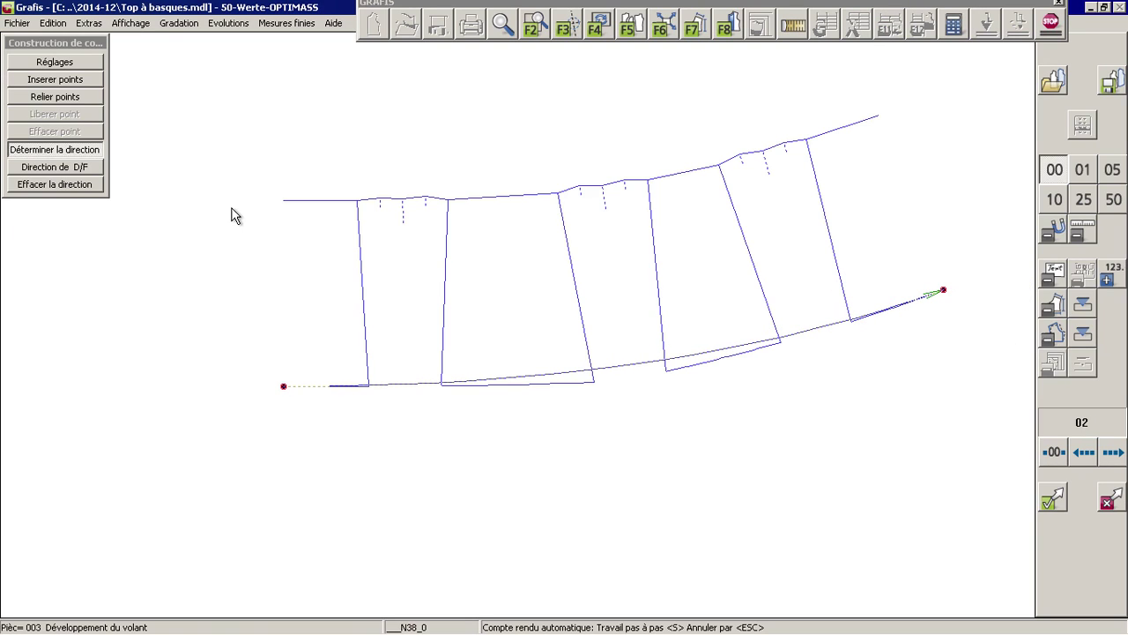
left_click(54, 80)
left_click(469, 383)
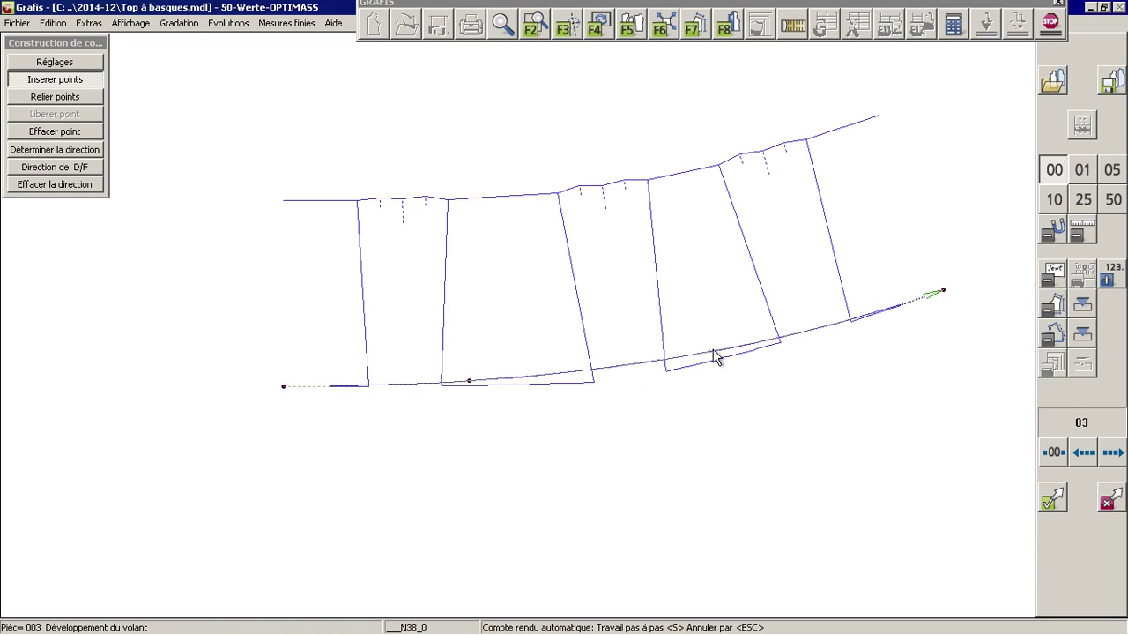
Step: Attach the curve's inserted point near the second panel to the 50% position of that panel's hem line
left_click(55, 96)
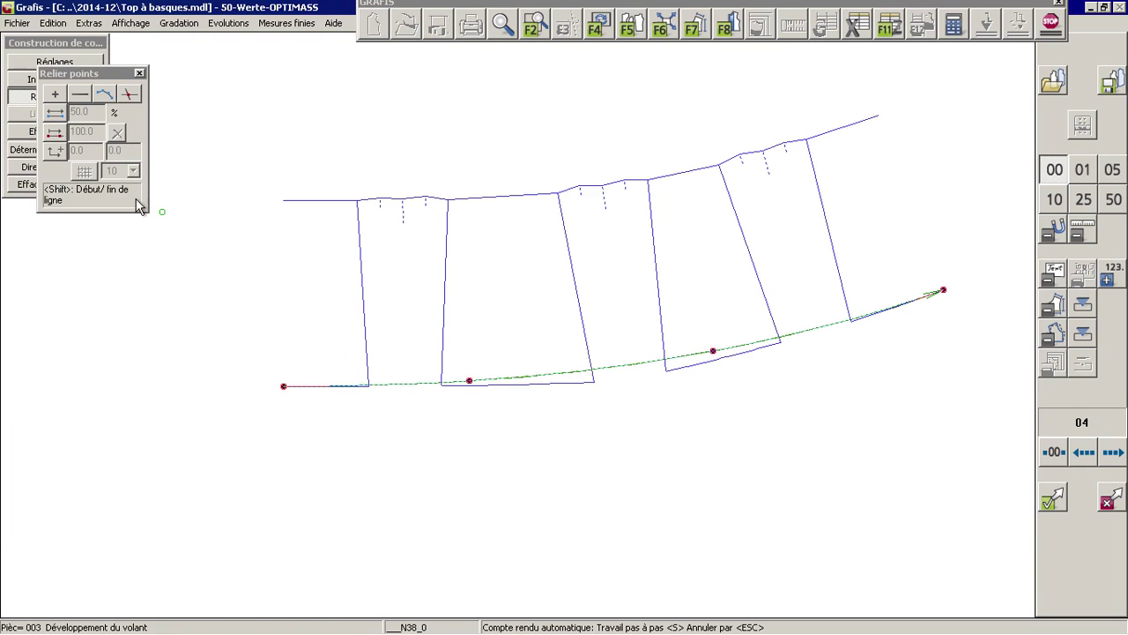
left_click_drag(72, 76, 176, 69)
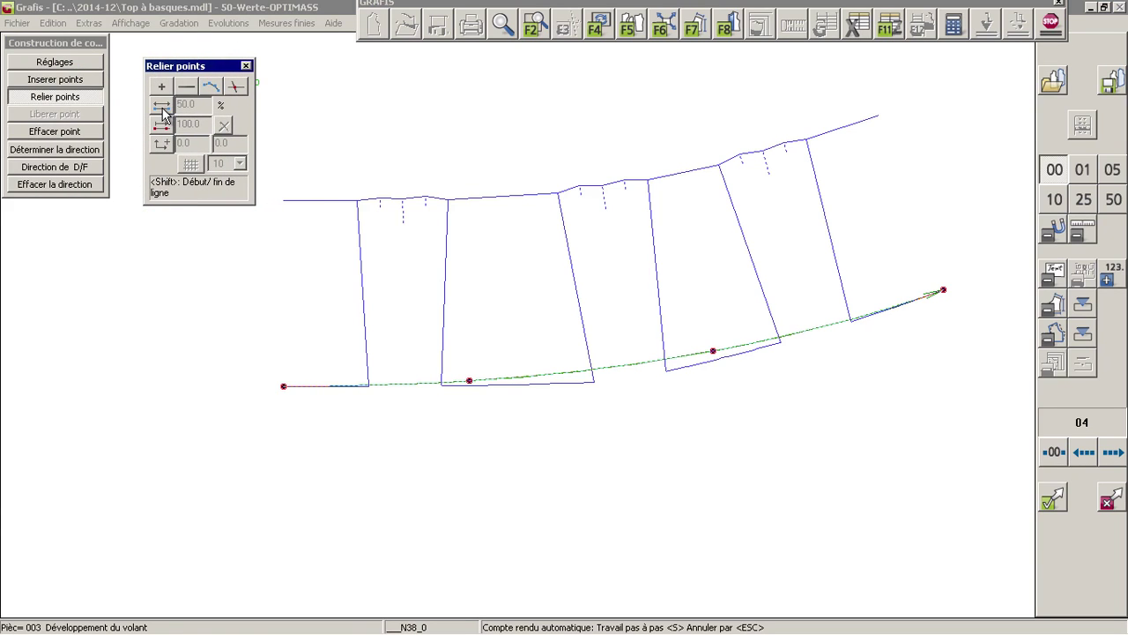
left_click(162, 108)
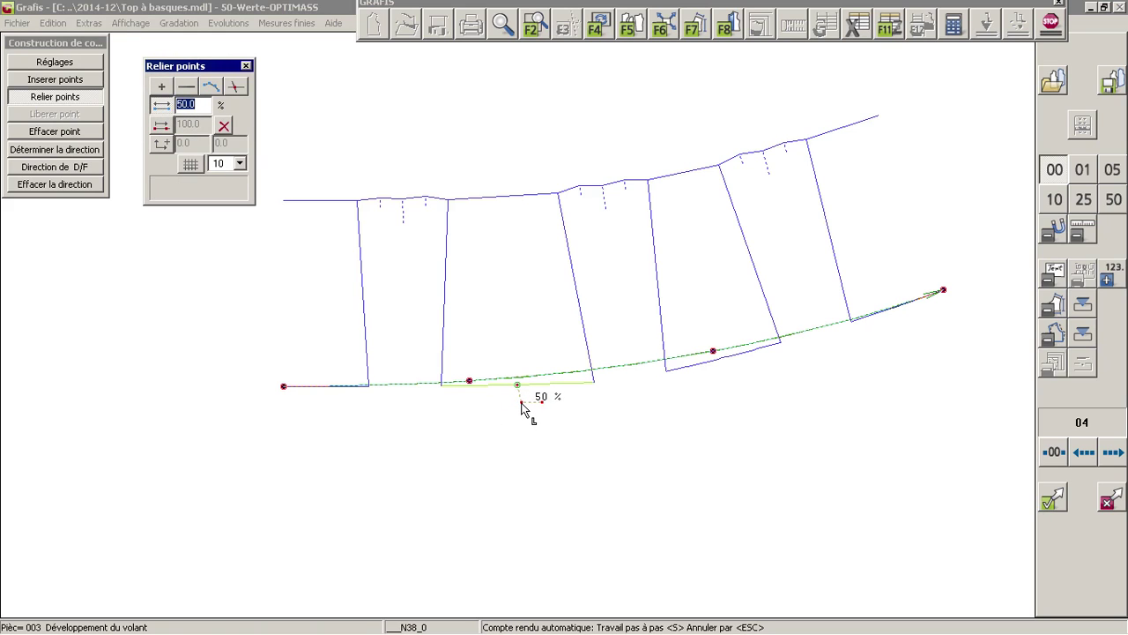
left_click(523, 407)
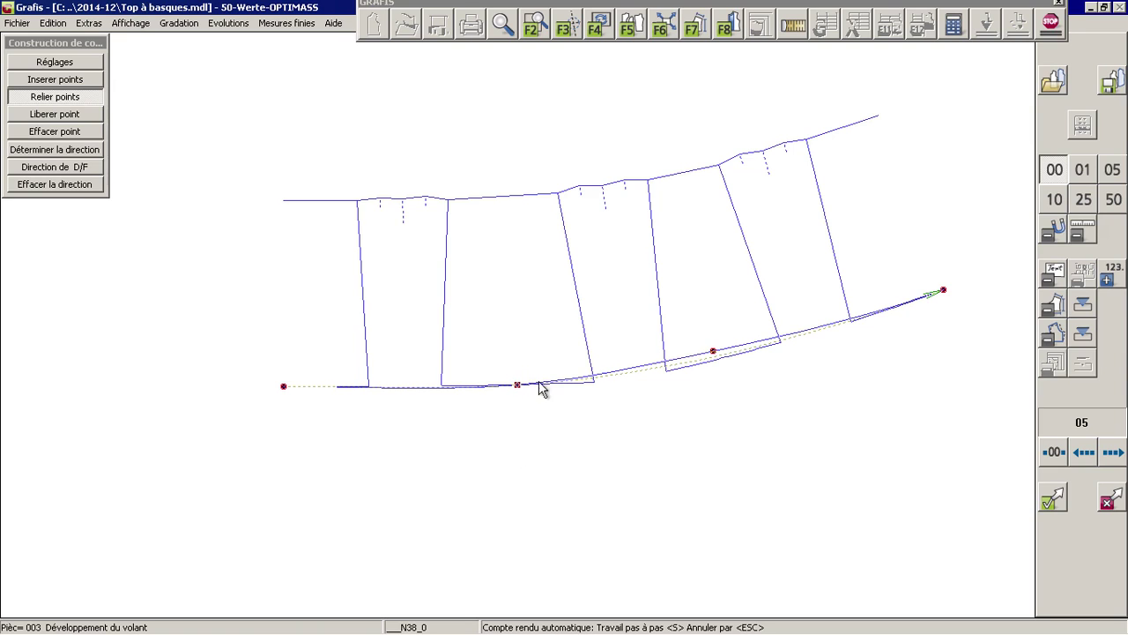
Step: Attach the curve's other inserted point to the 50% position of the third panel's hem line and complete the curve
left_click(720, 346)
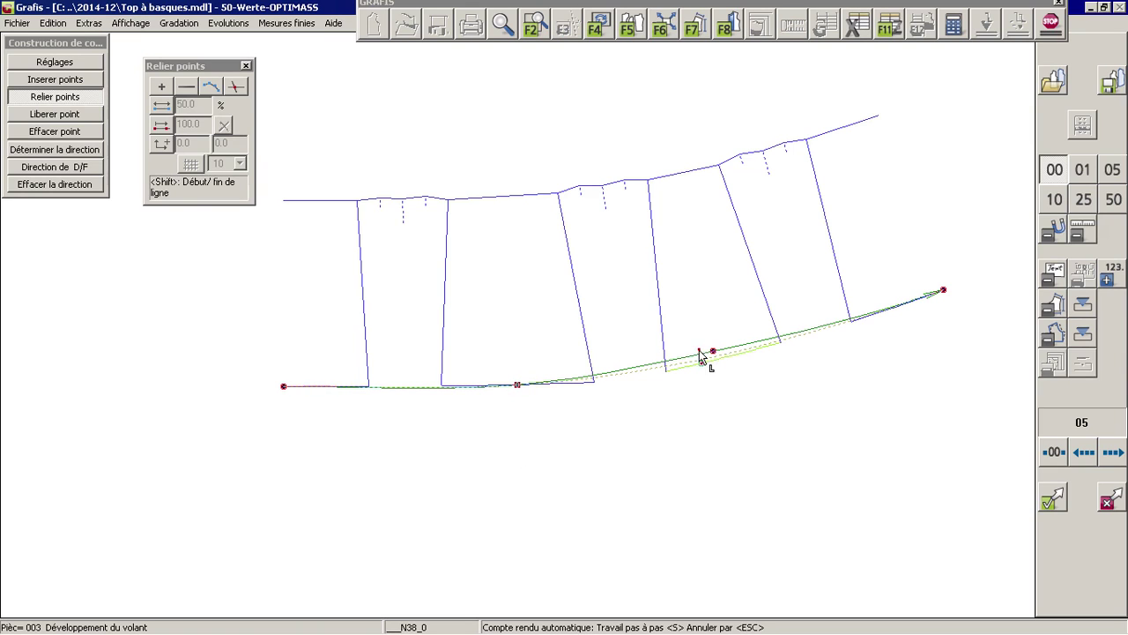
left_click(163, 104)
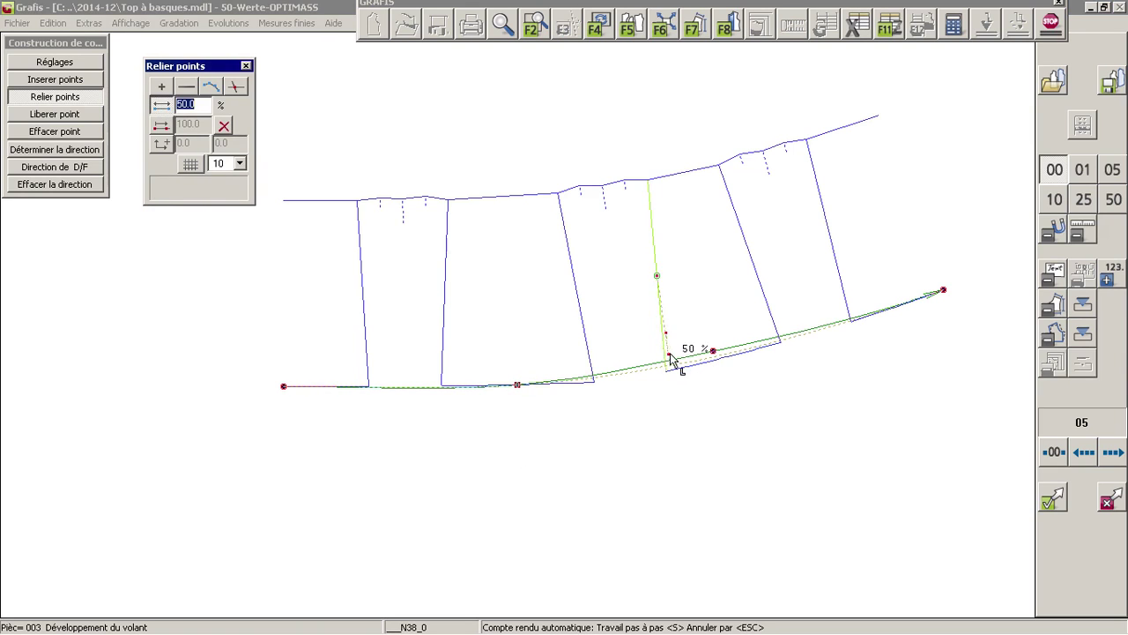
left_click(728, 377)
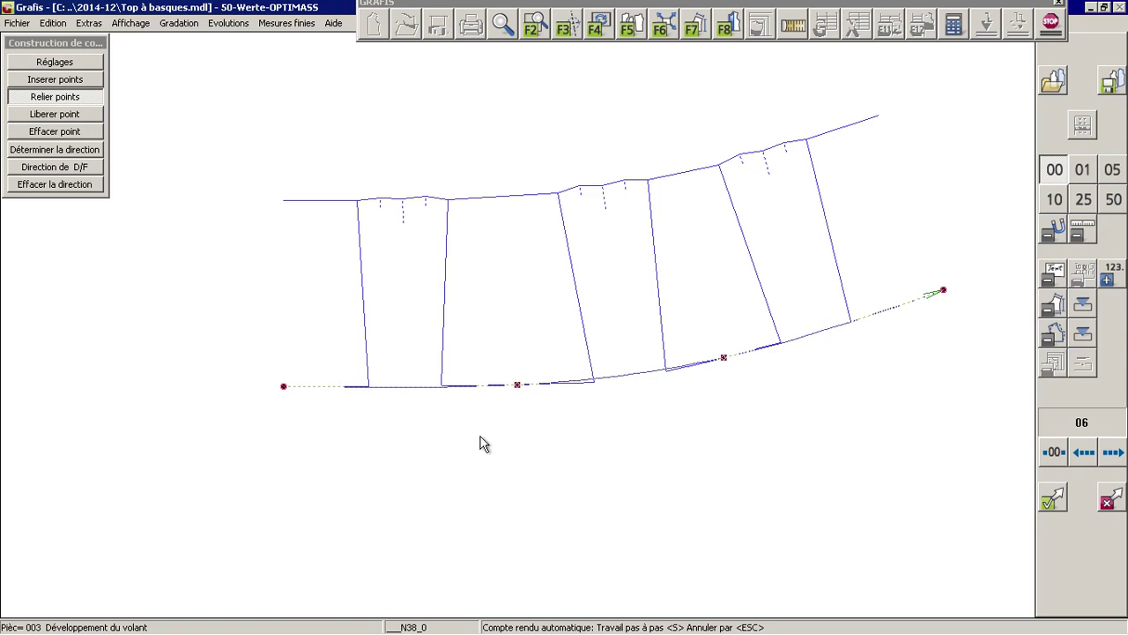
left_click(1050, 504)
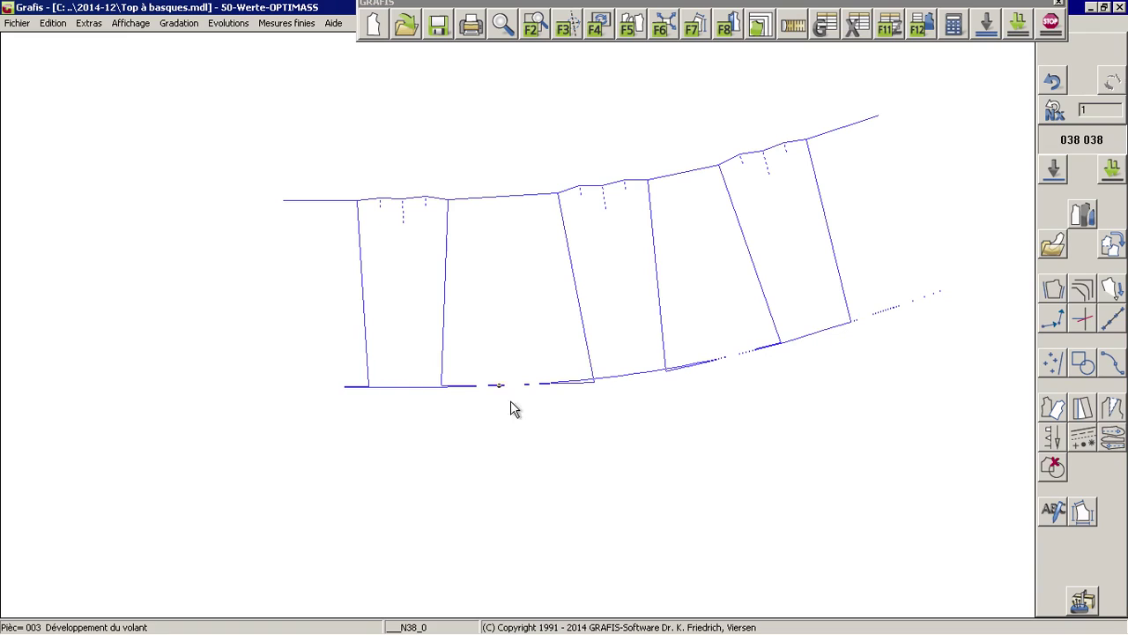
Step: Hide the constructed hem curve and redisplay it
right_click(624, 386)
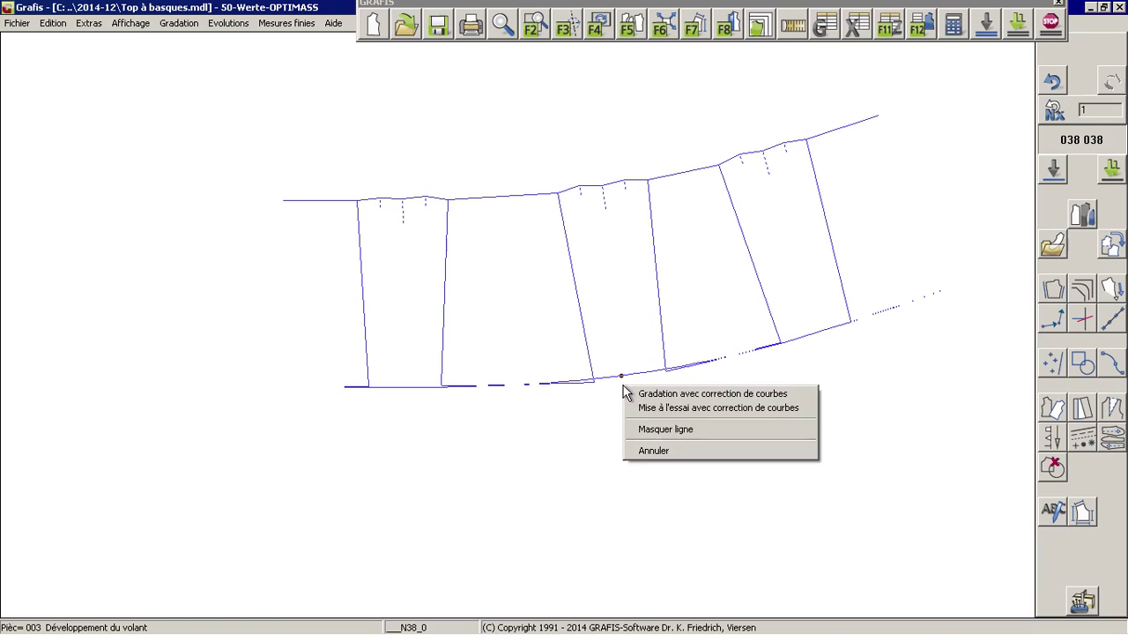
left_click(660, 430)
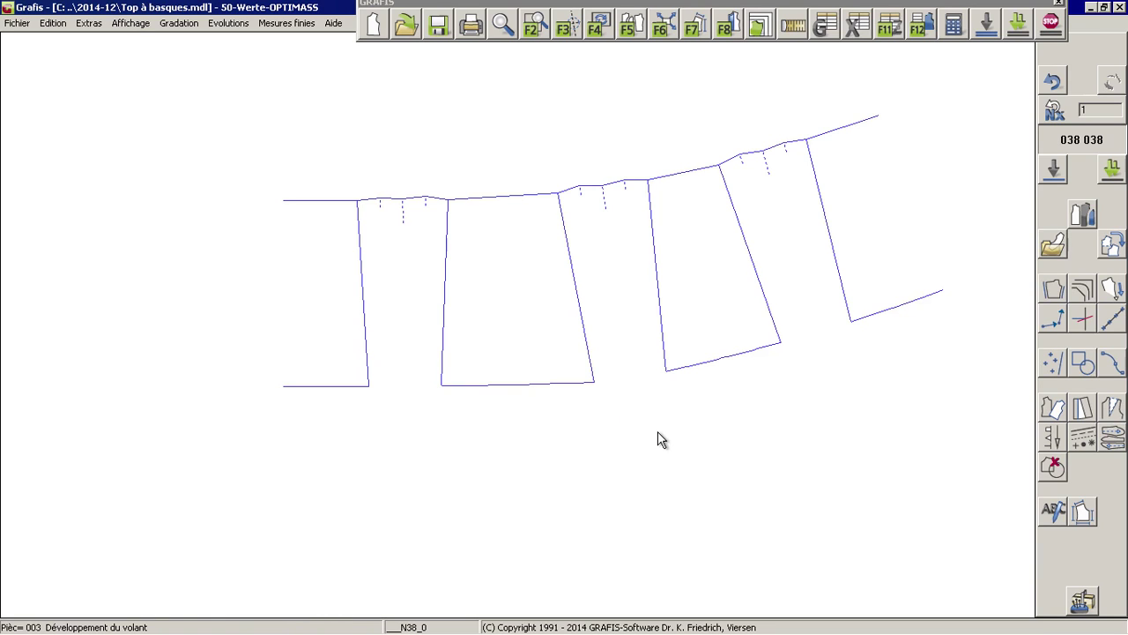
scroll(657, 438, "up", 1)
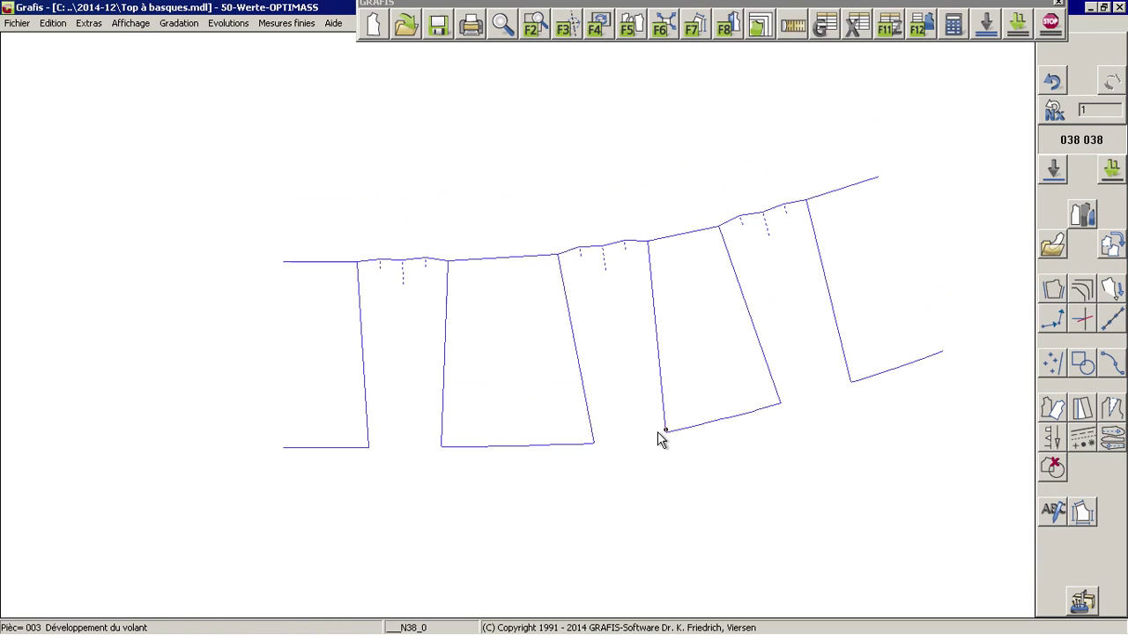
left_click(1047, 180)
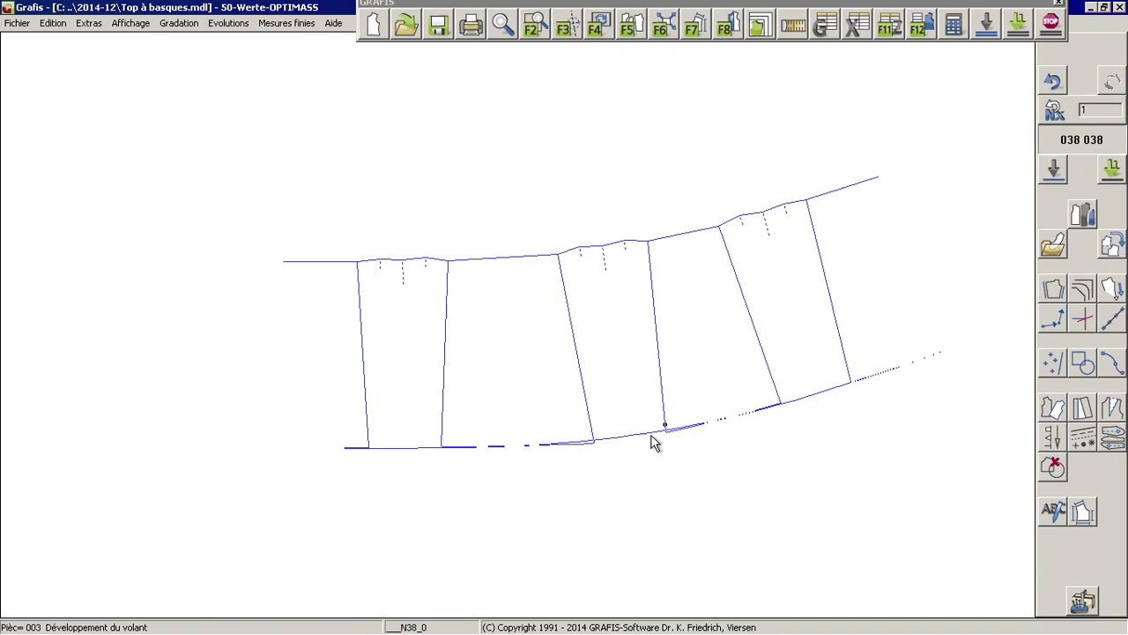
Step: Delete the four panels' original straight hem lines with the constructed hem curve hidden, and redisplay the curve
right_click(638, 447)
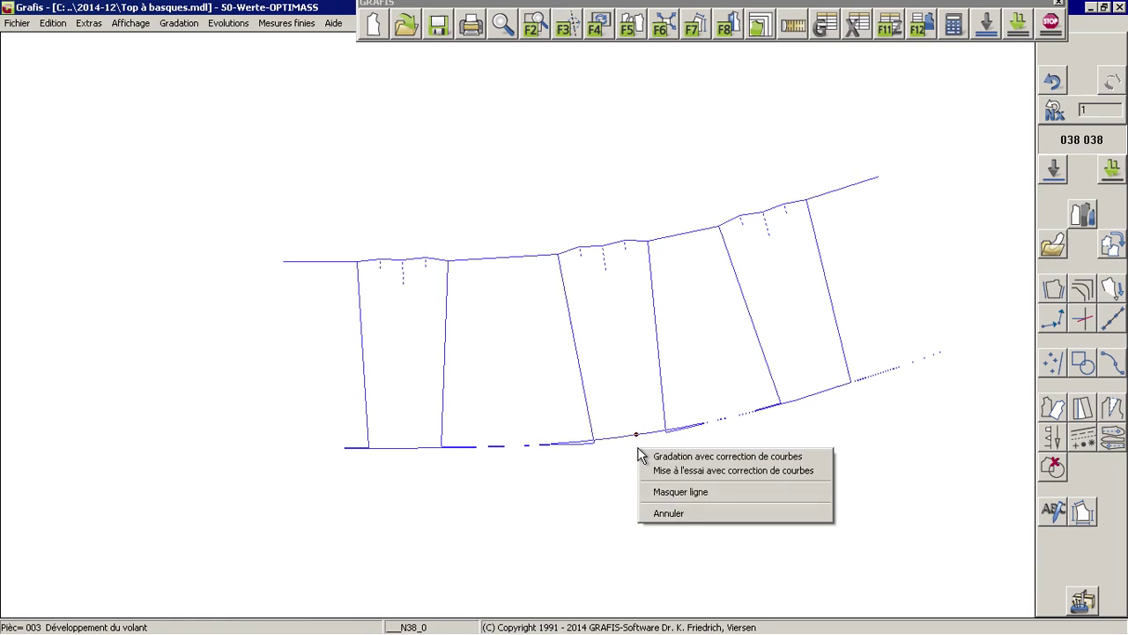
left_click(659, 494)
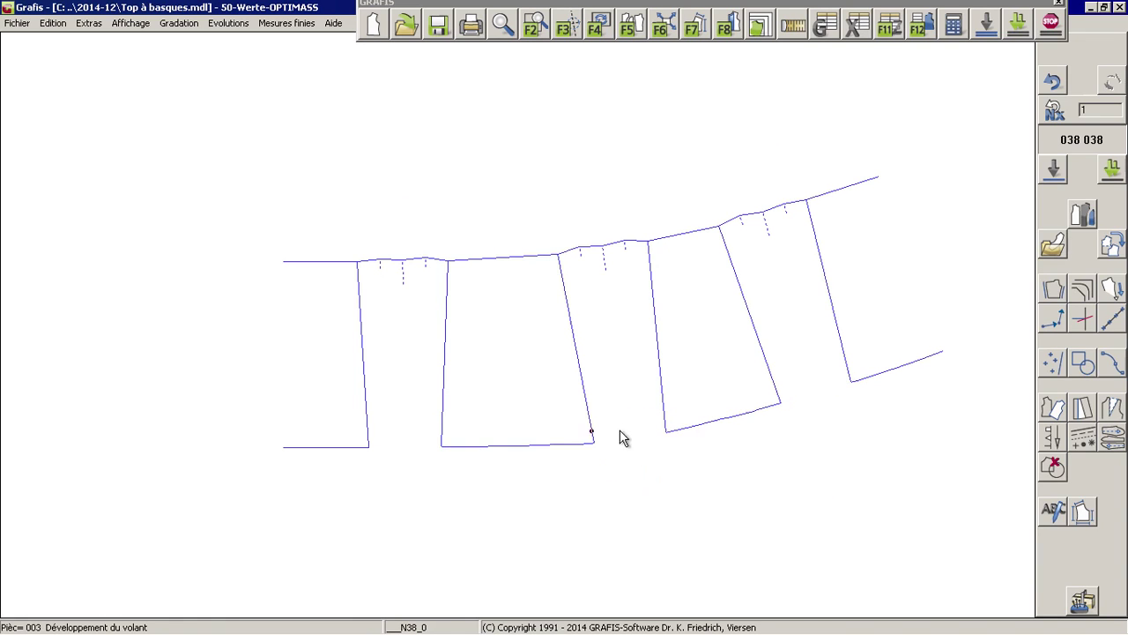
left_click(1050, 468)
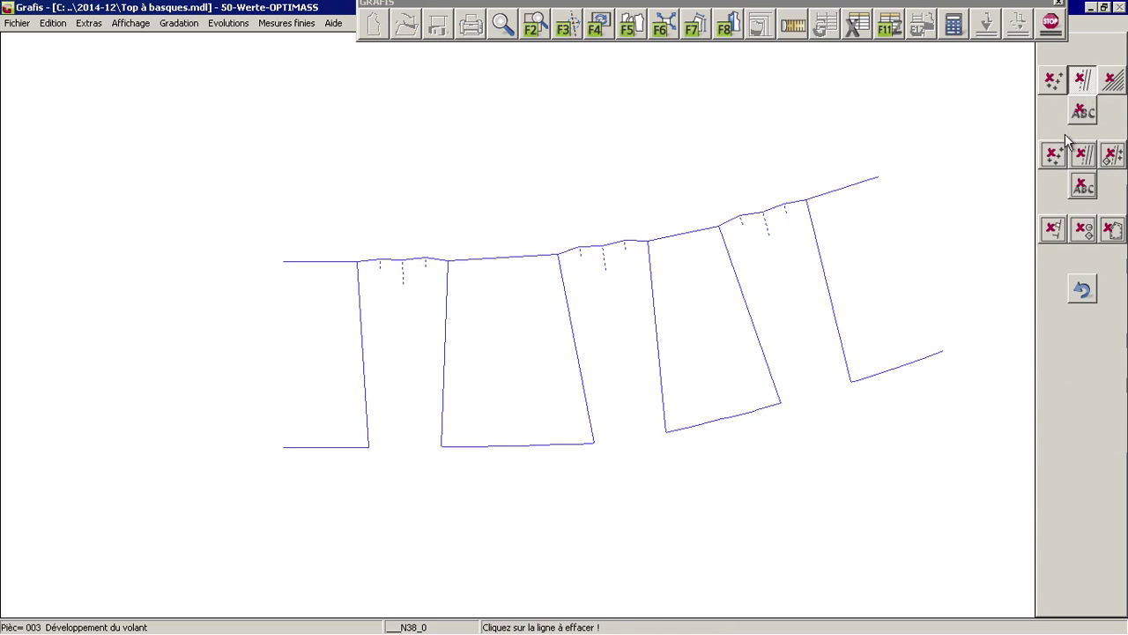
left_click(1082, 85)
left_click(287, 451)
left_click(495, 465)
left_click(717, 427)
left_click(887, 369)
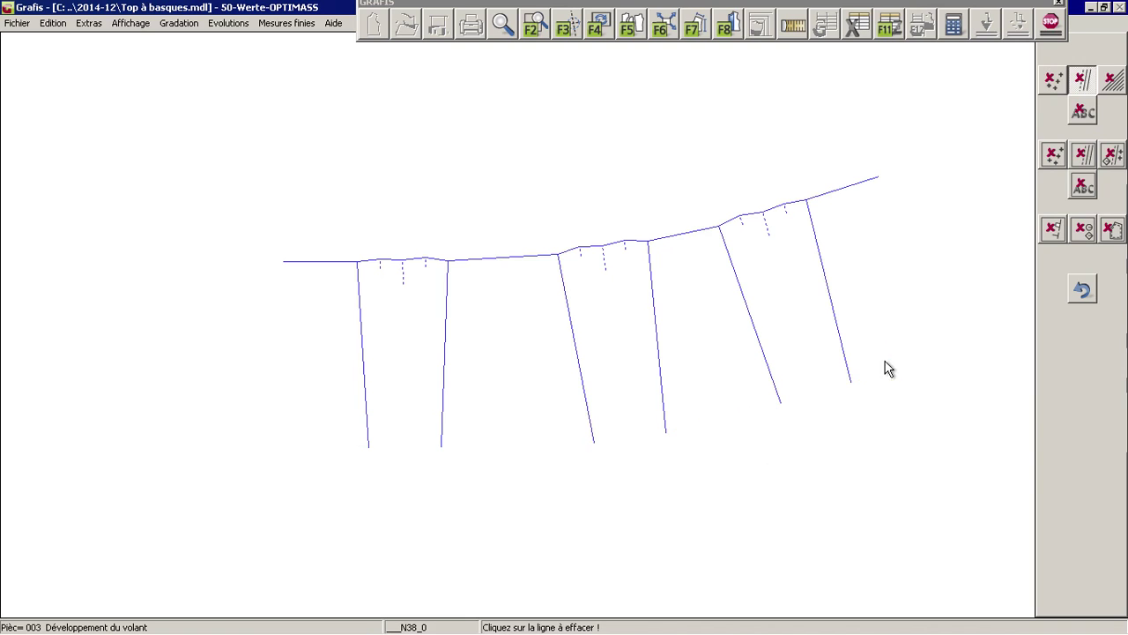
right_click(841, 474)
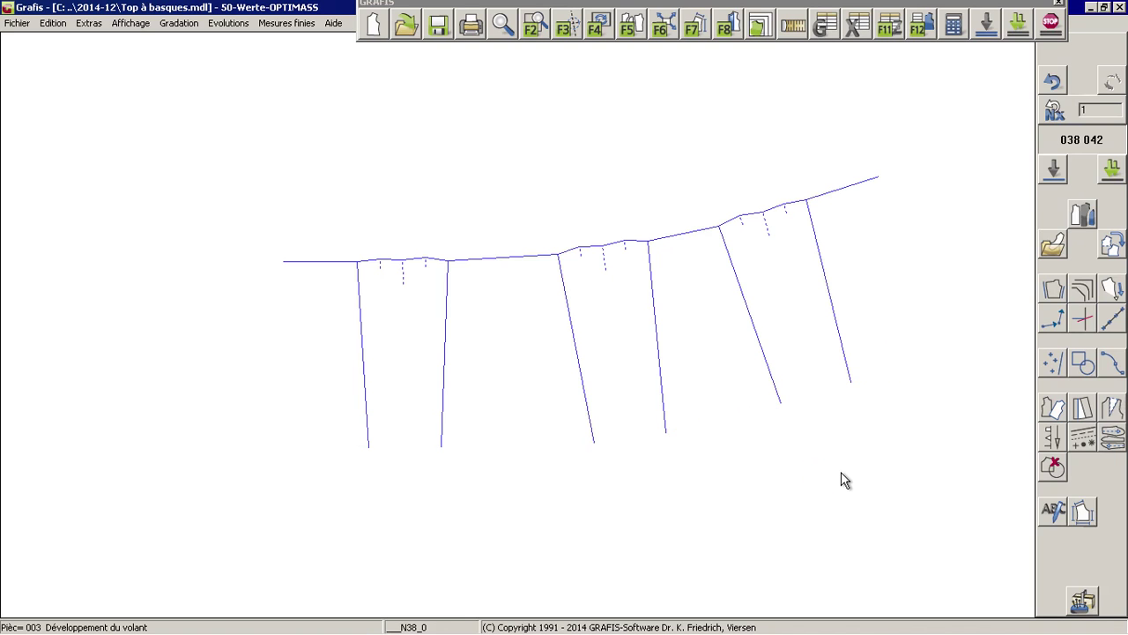
left_click(1052, 171)
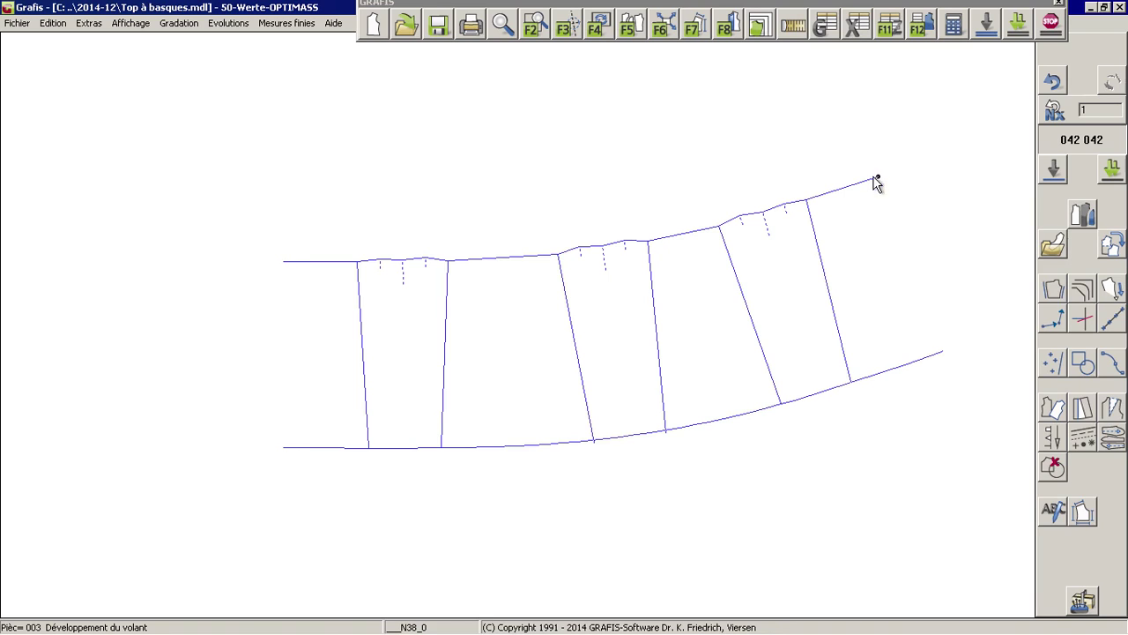
Step: Draw a straight line closing the first panel's open side, from the upper edge's outer end to the hem curve's start
left_click(1048, 365)
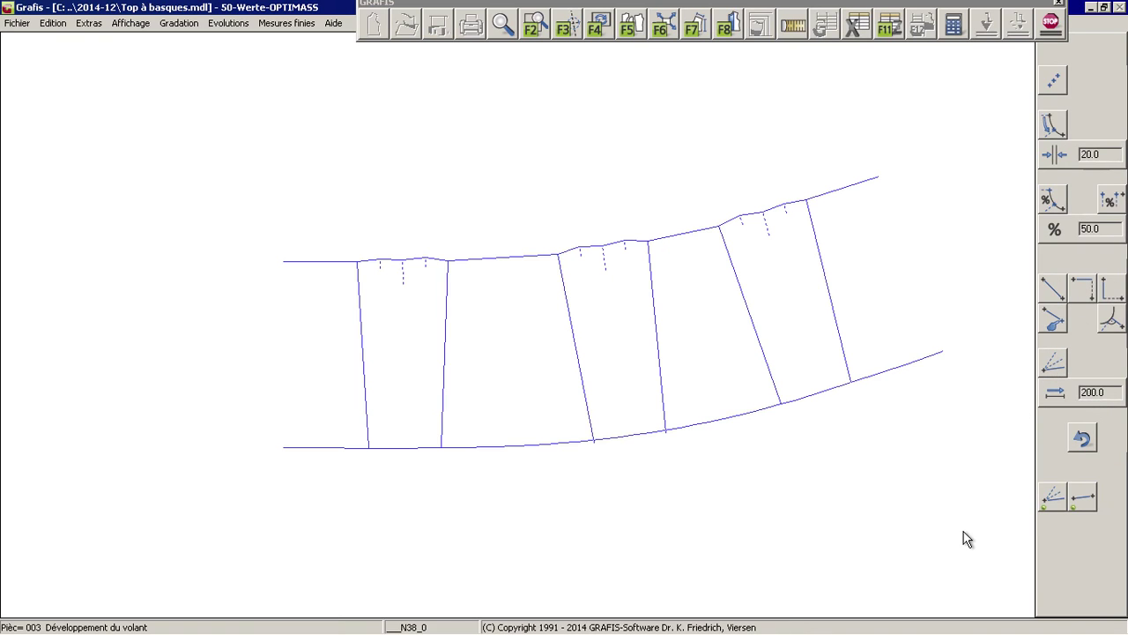
left_click(1082, 498)
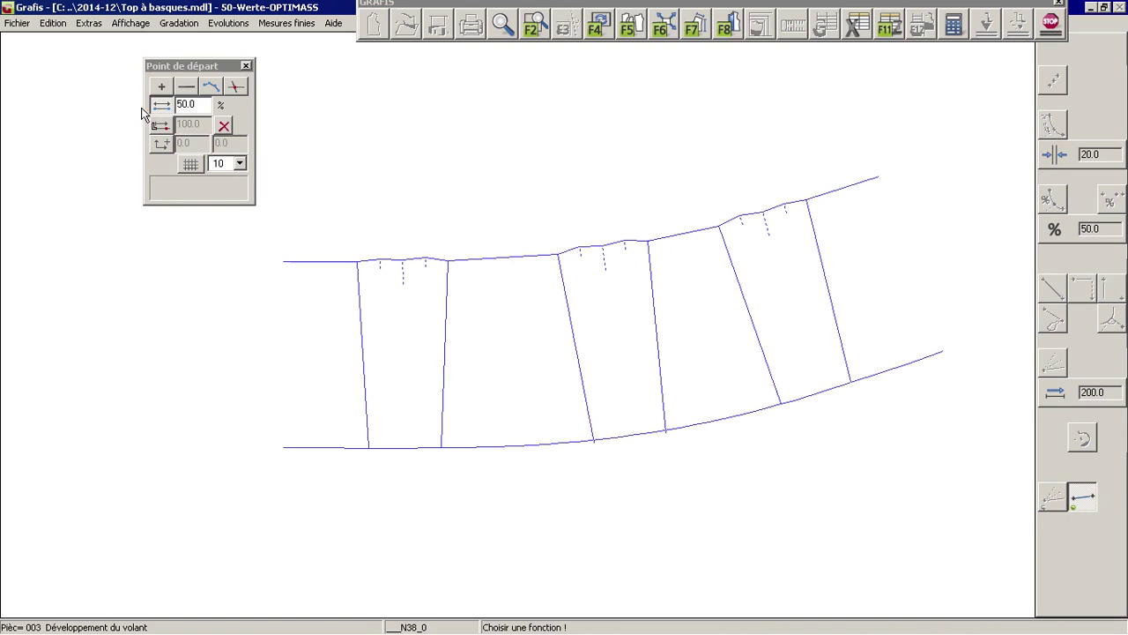
left_click_drag(186, 66, 45, 78)
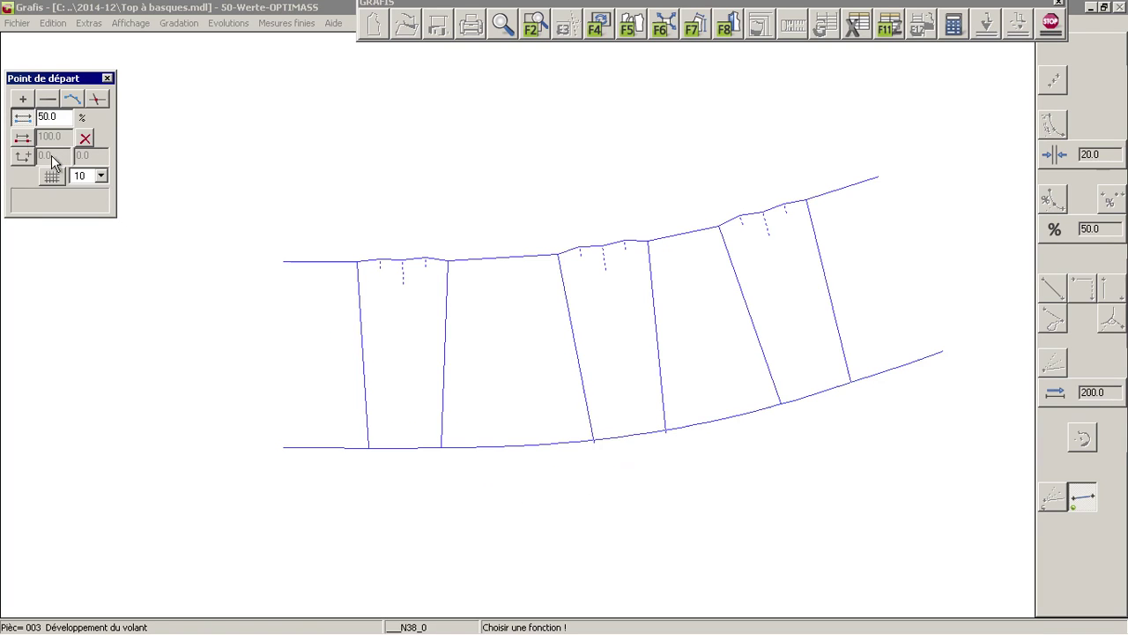
left_click(23, 122)
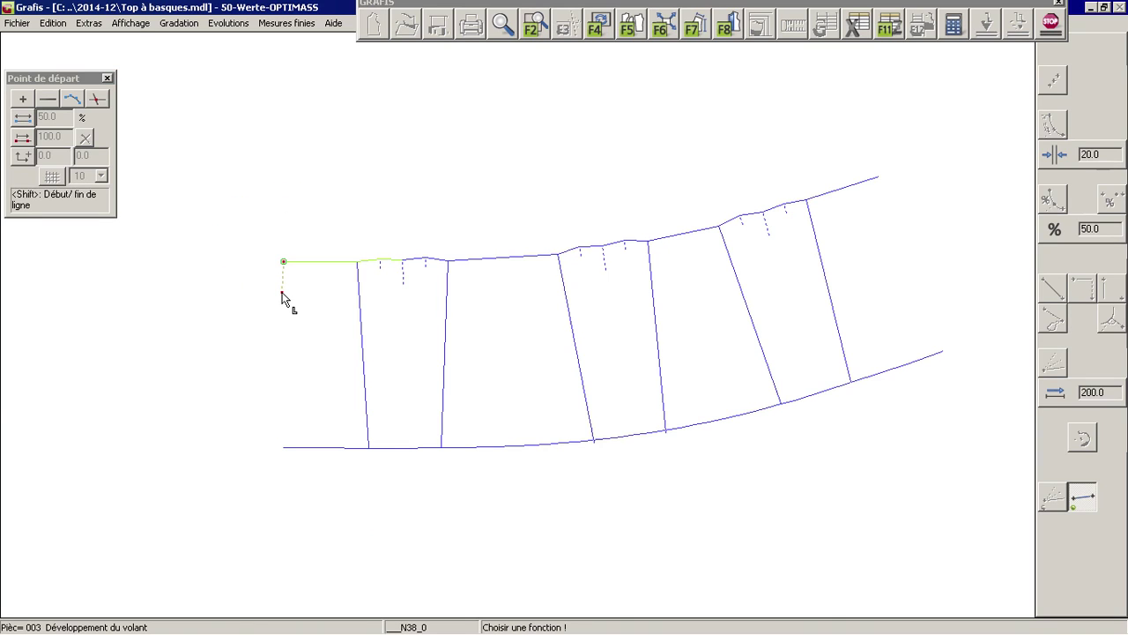
left_click(278, 253)
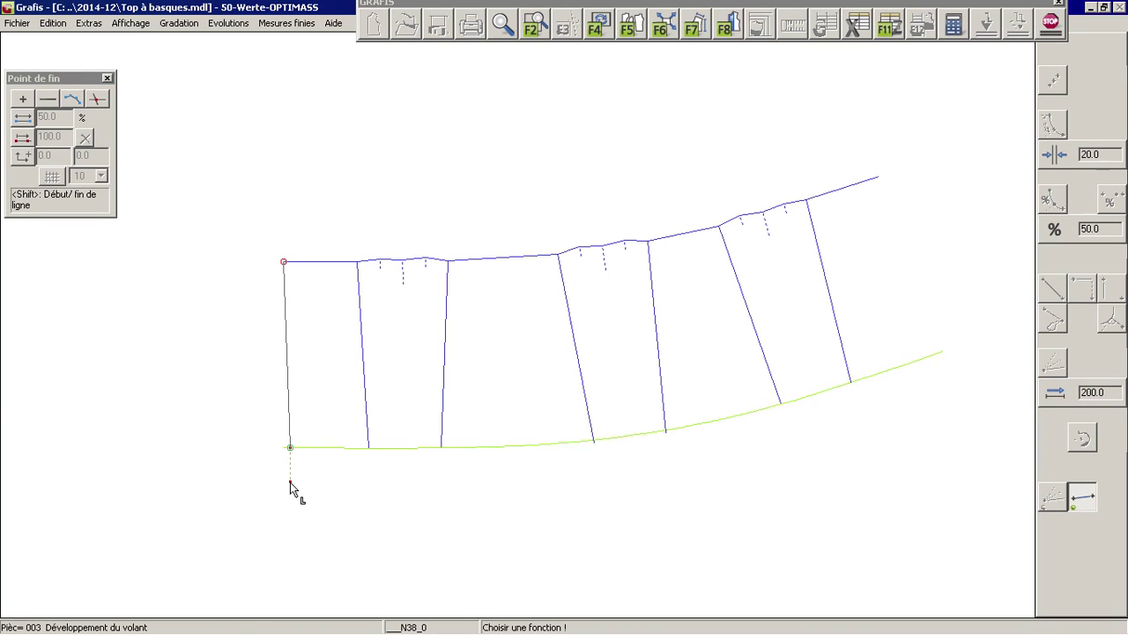
left_click(290, 482)
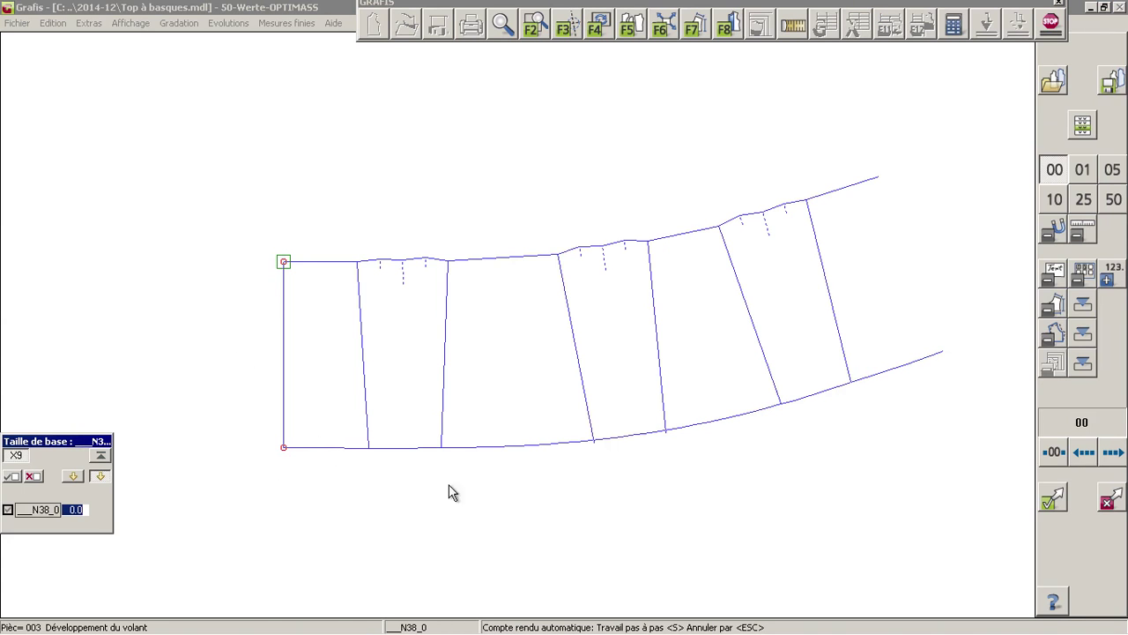
left_click(1059, 499)
Step: Close the fourth panel's open side with a straight line from the upper edge's outer end to the hem curve's end
left_click(860, 186)
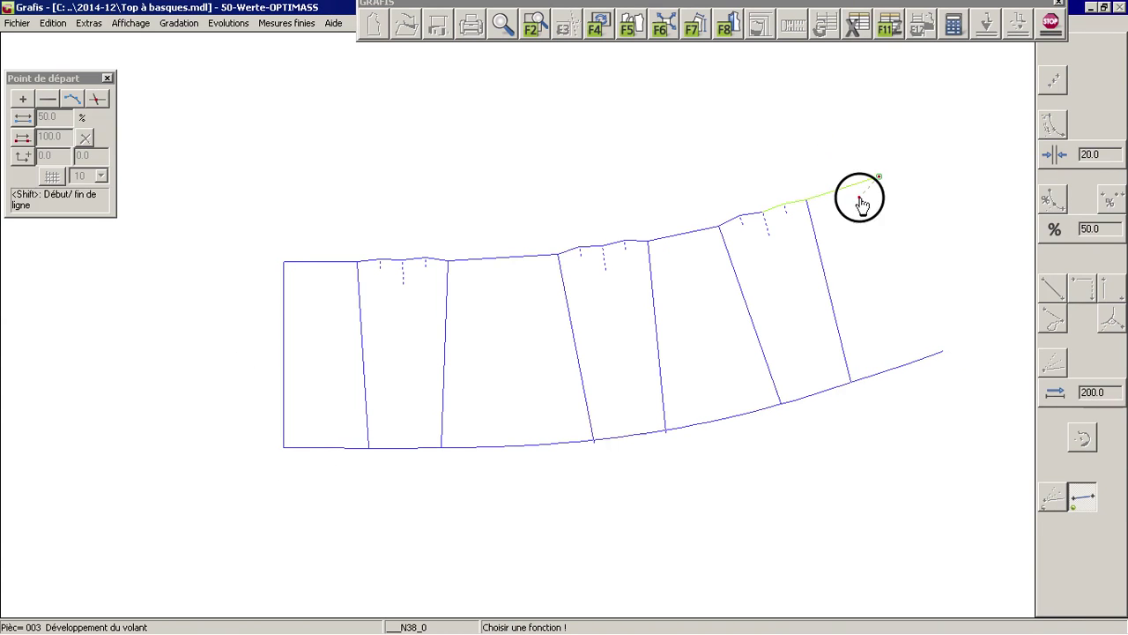
left_click(884, 377)
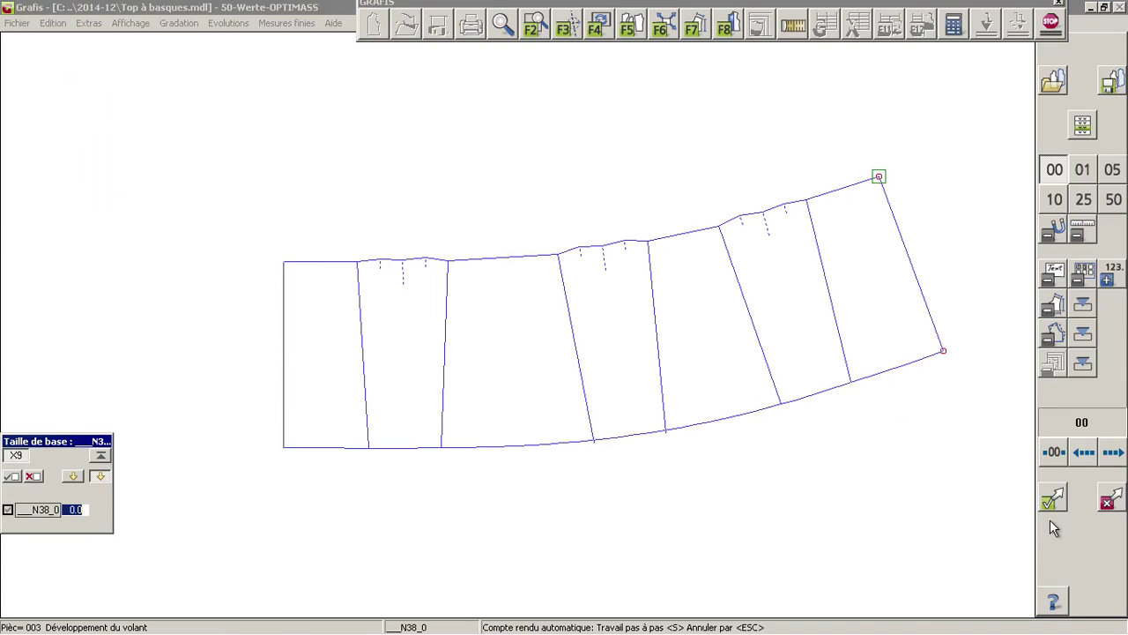
right_click(879, 517)
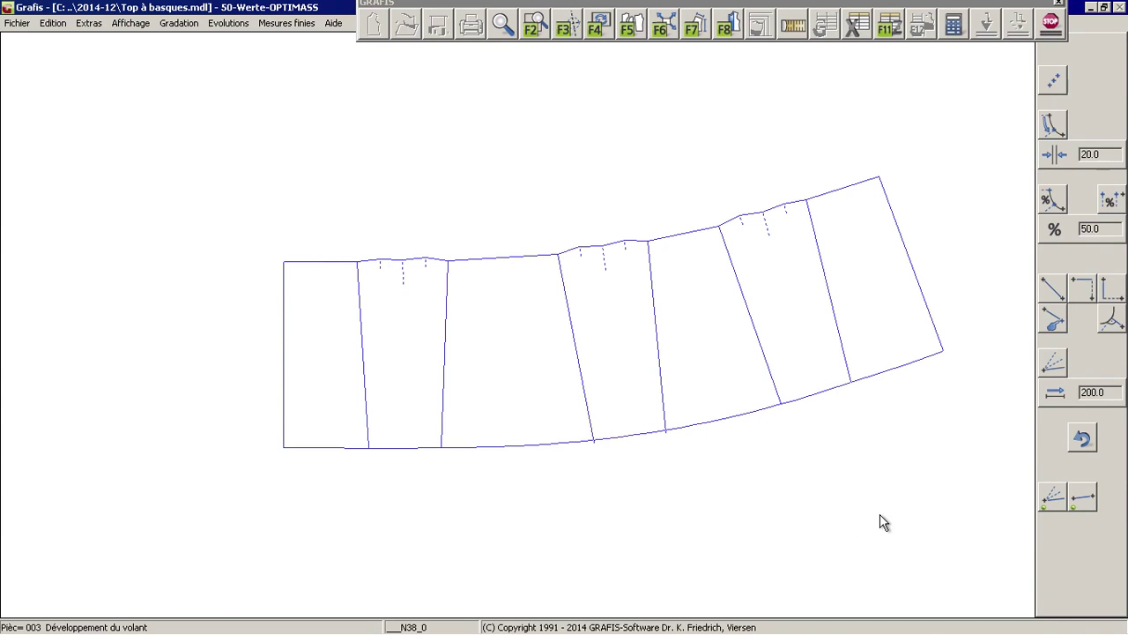
right_click(851, 439)
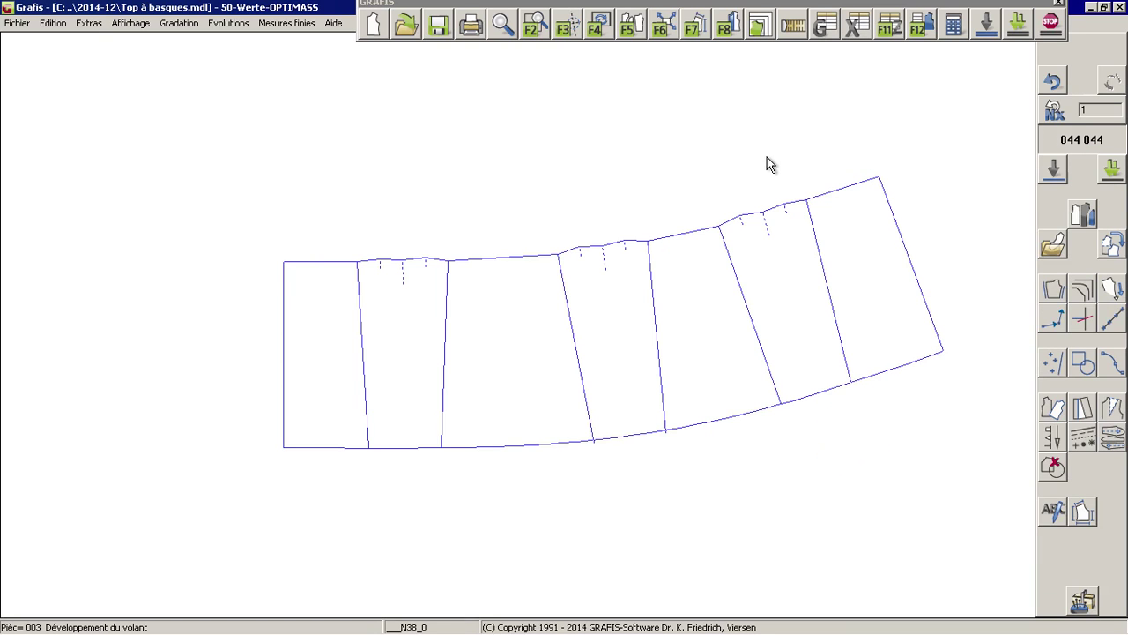